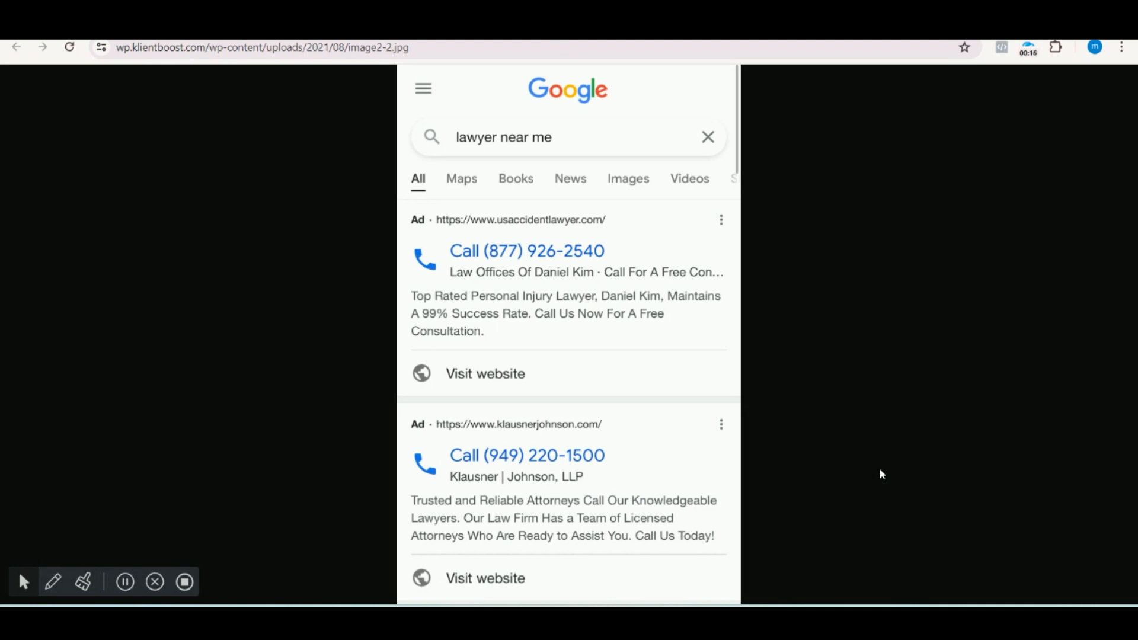
- View the PPC agency's call ad example and look through the Business Automation Tamil channel's uploaded videos on YouTube
click(297, 20)
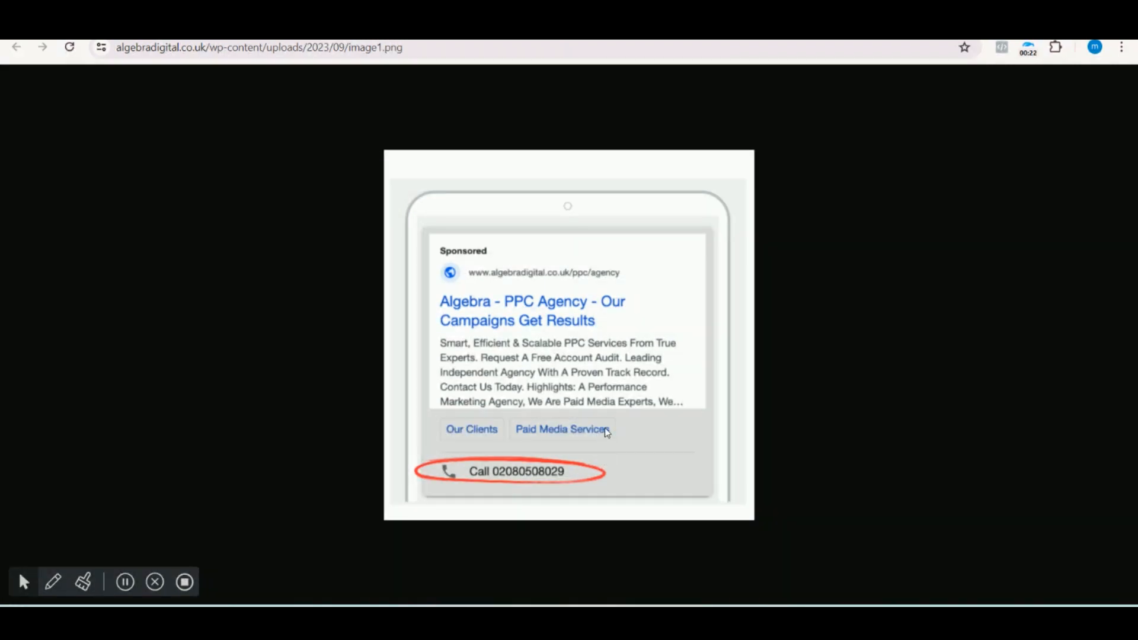
click(564, 25)
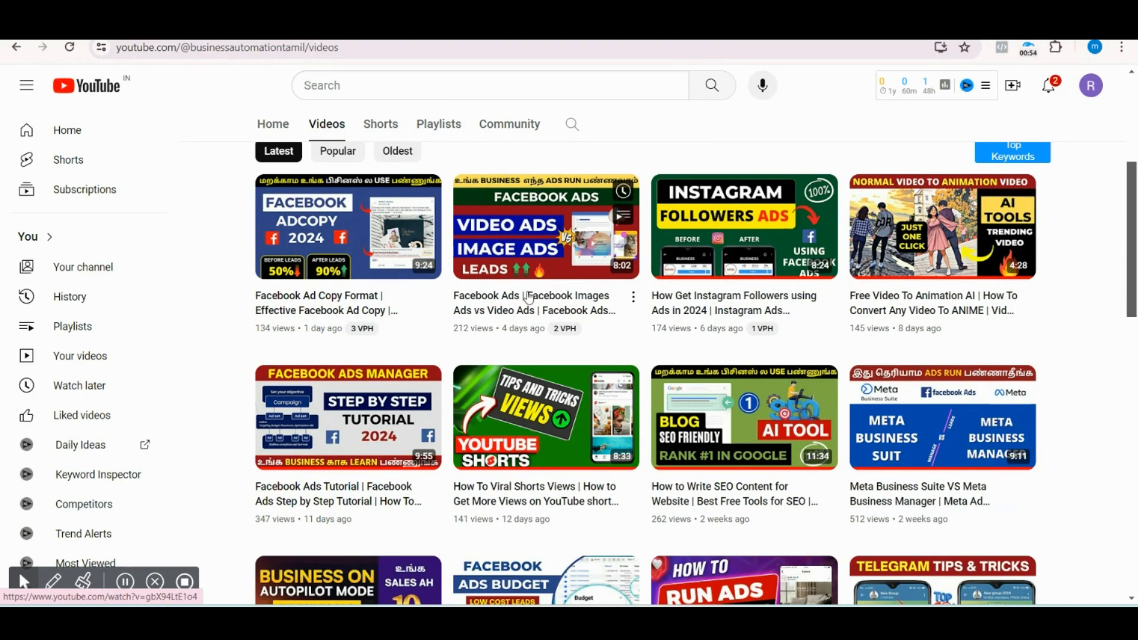
scroll(509, 260, down, 2)
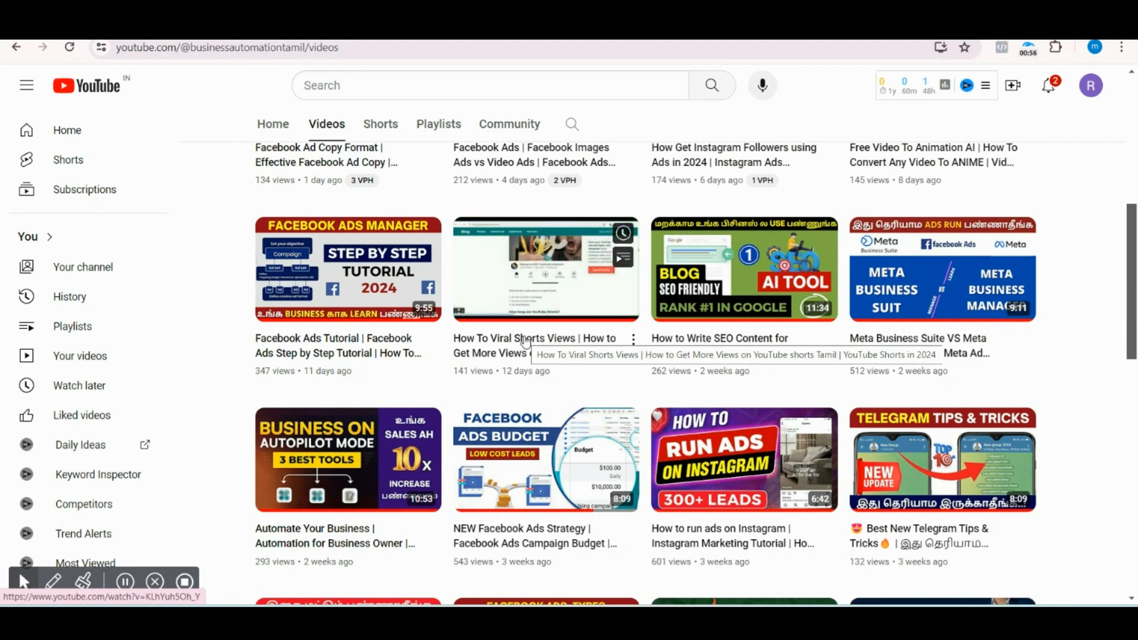
scroll(538, 366, down, 1)
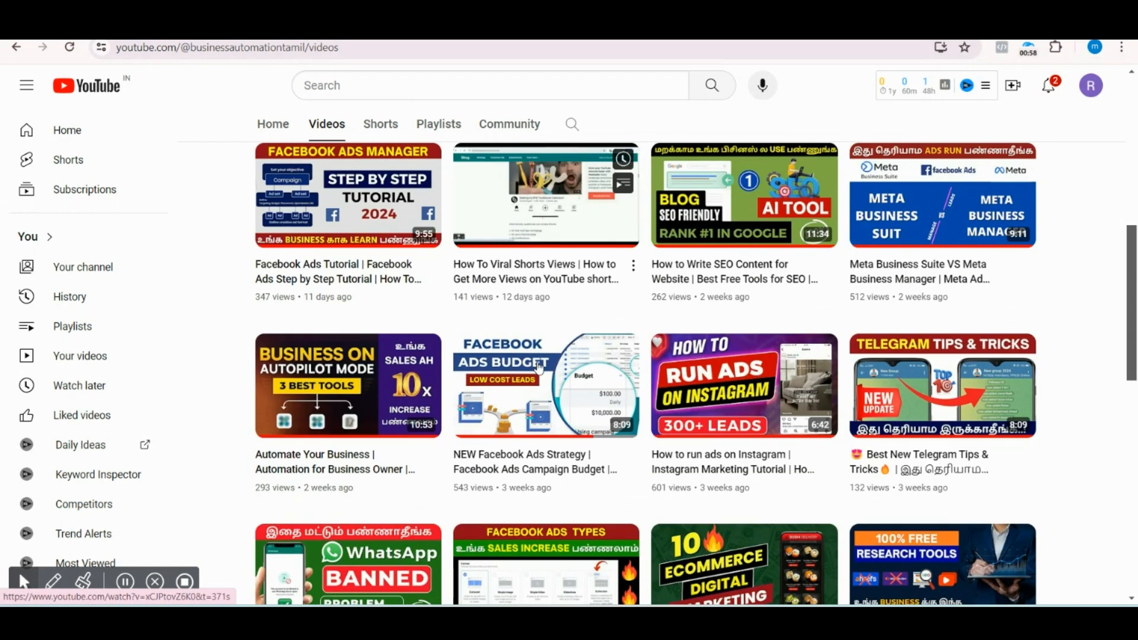
scroll(530, 374, down, 2)
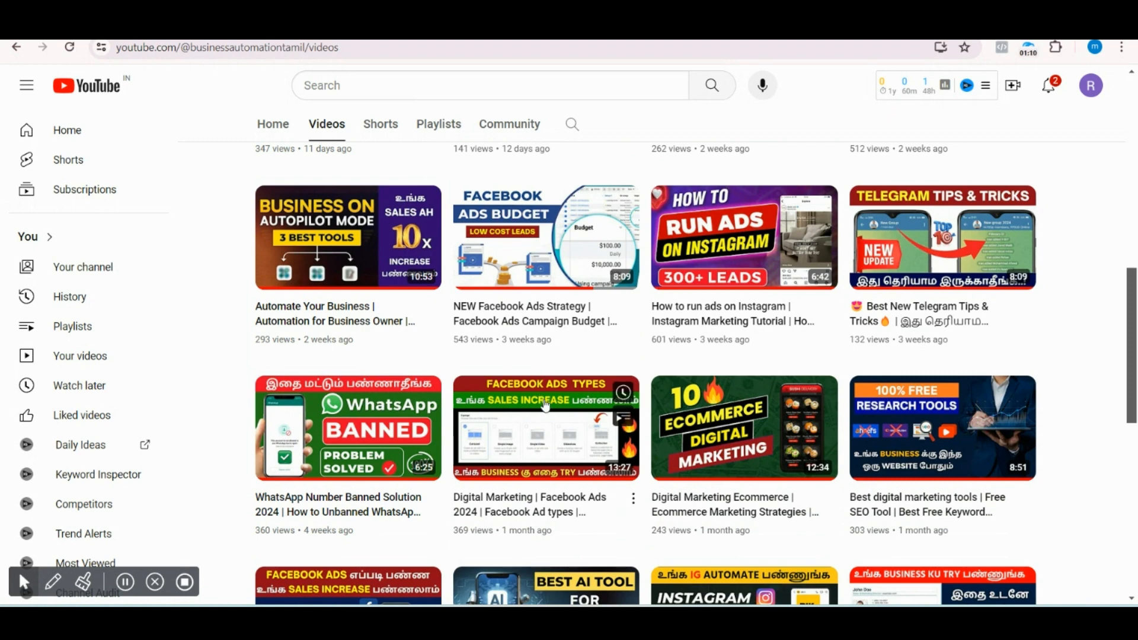
scroll(620, 457, down, 3)
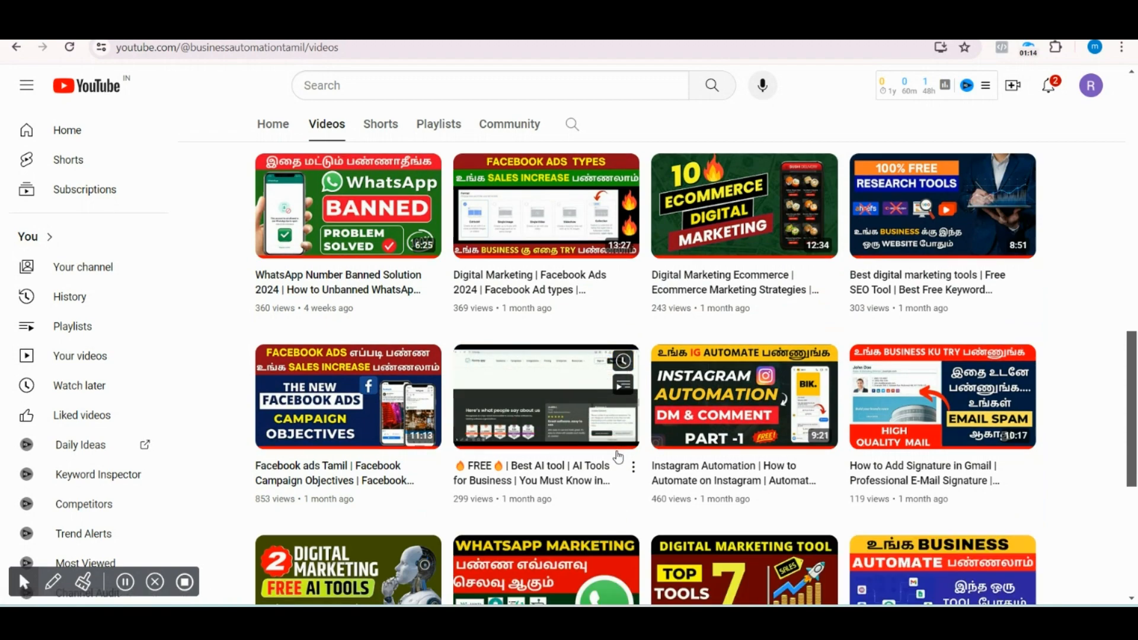
scroll(619, 456, down, 2)
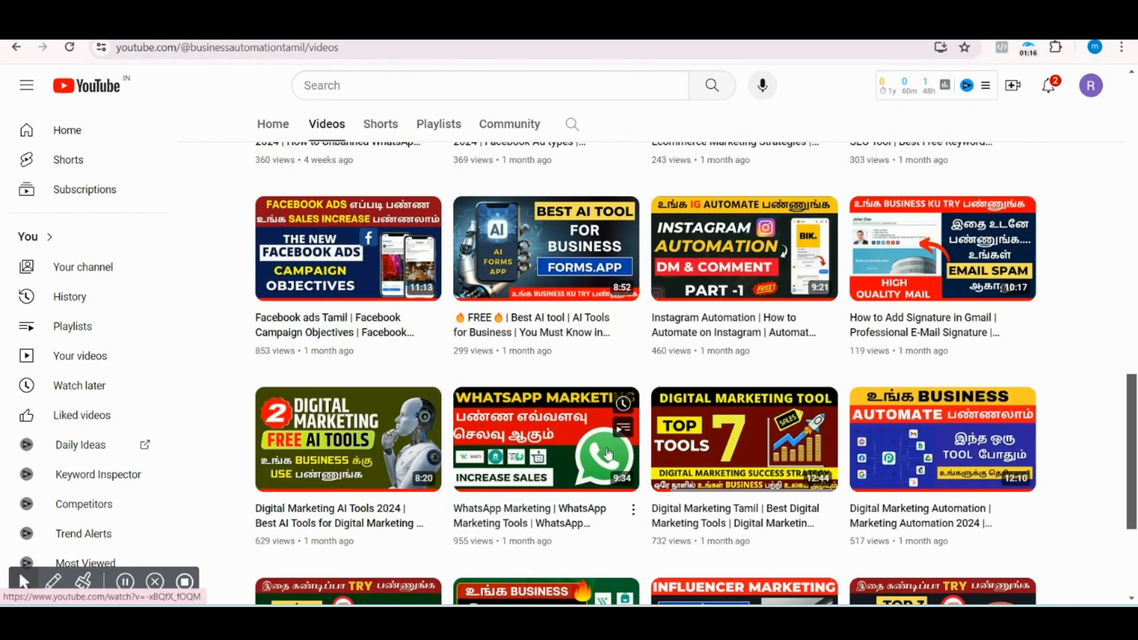
scroll(612, 448, down, 2)
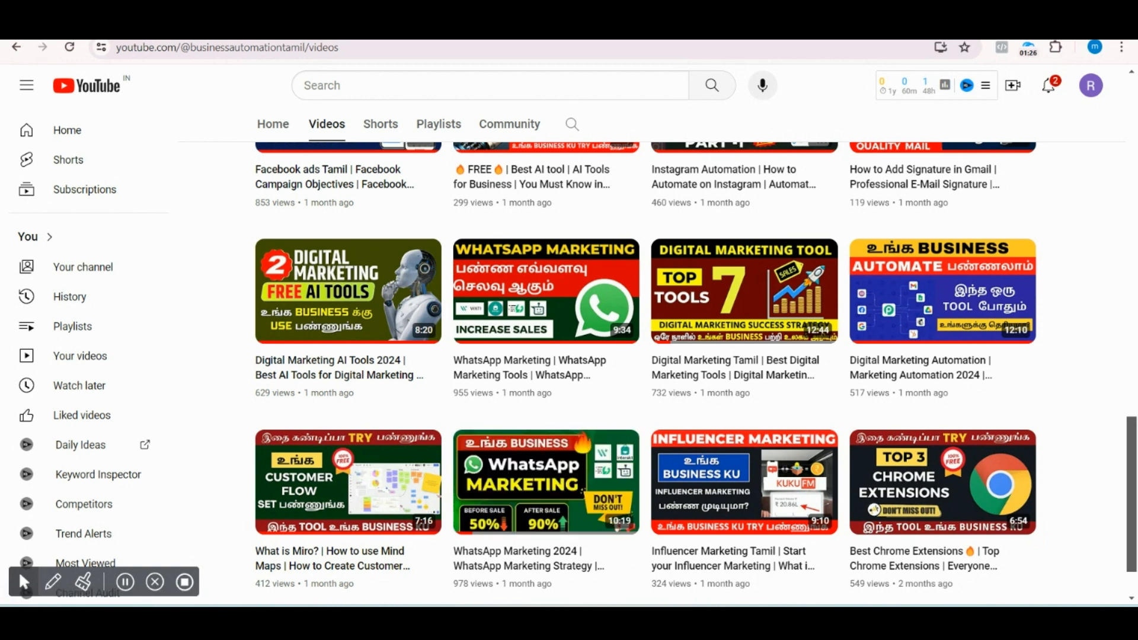
- Compare the mobile call ads for "lawyer near me" with the PPC agency's sponsored ad showing a call option
key(ctrl+Tab)
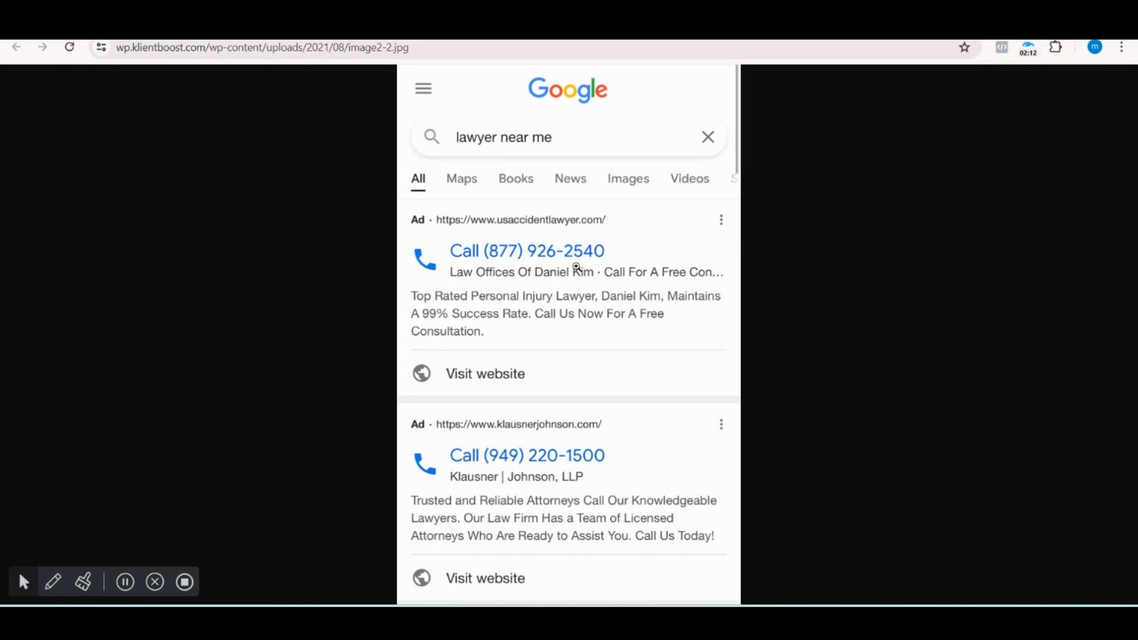
click(616, 29)
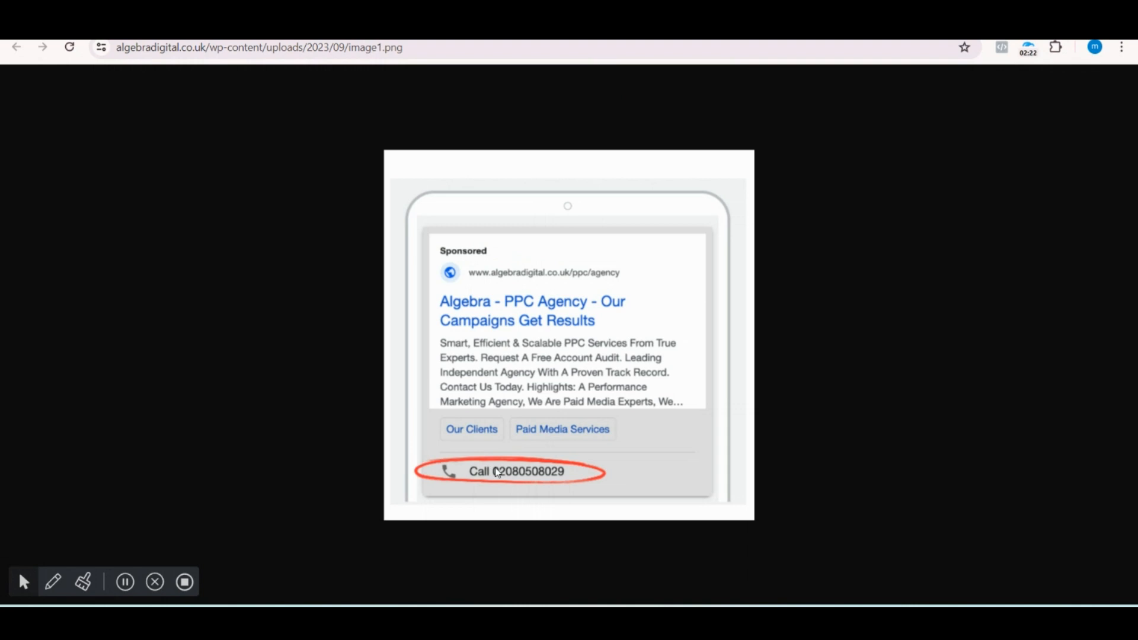
click(471, 29)
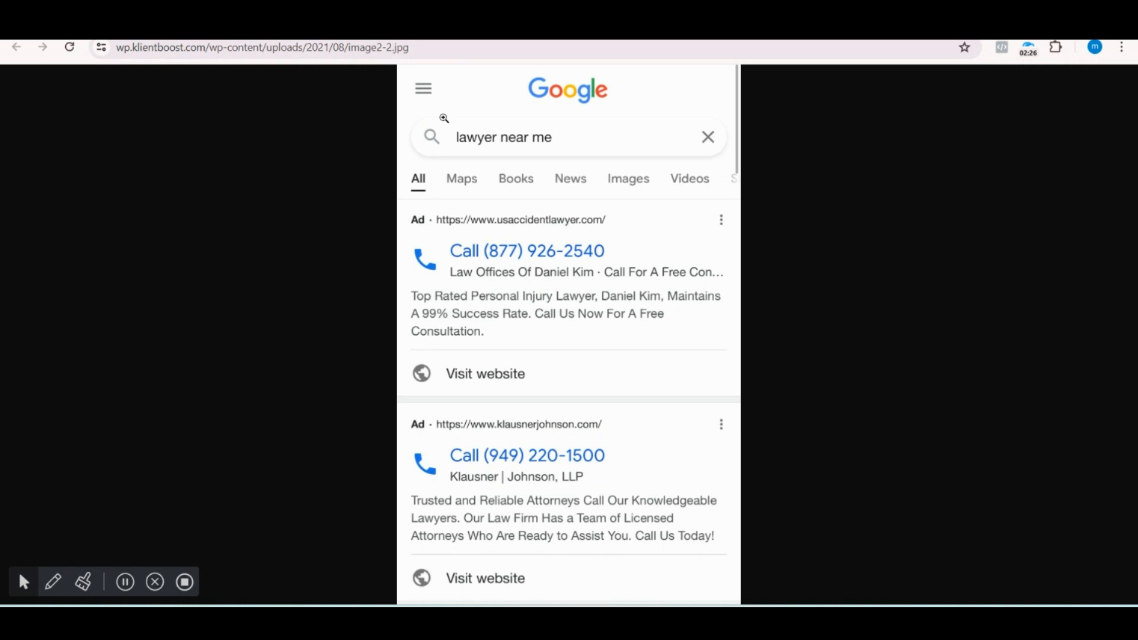
- Switch to Google Ads and start creating a new campaign
click(341, 29)
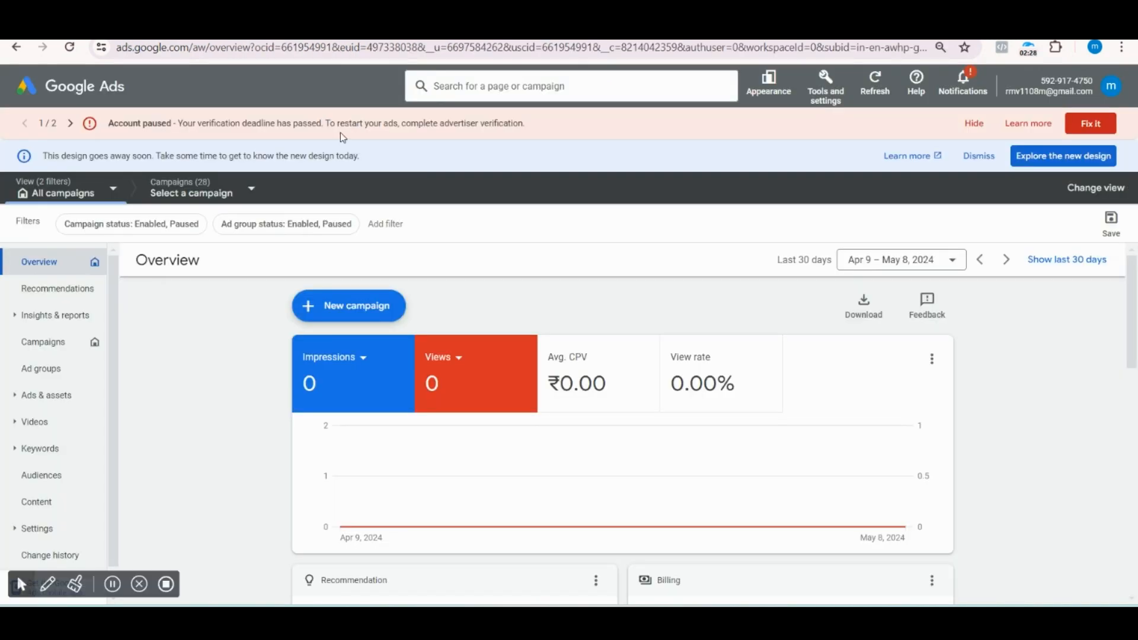
click(353, 314)
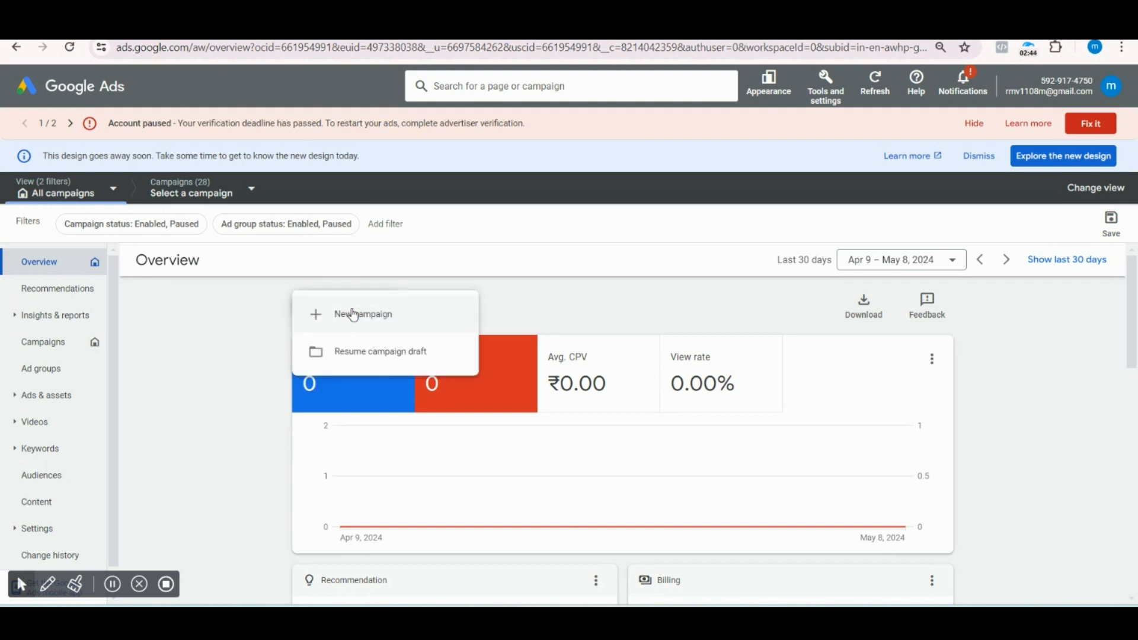
click(354, 314)
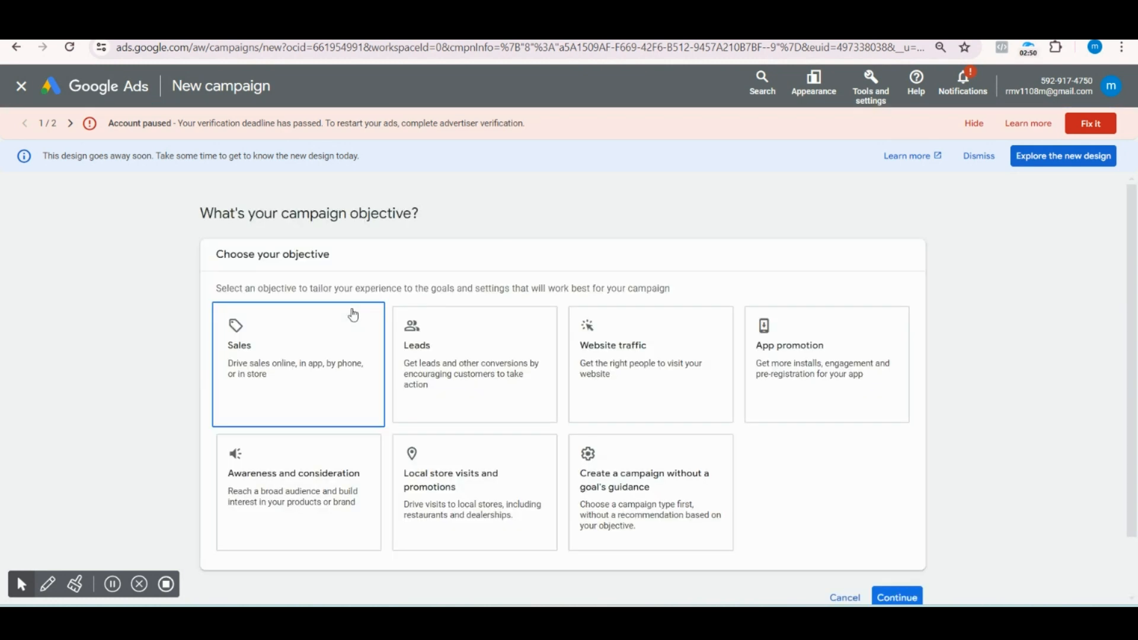
- Choose Leads as the campaign objective and continue with the account-default lead form conversion goal
scroll(449, 371, down, 1)
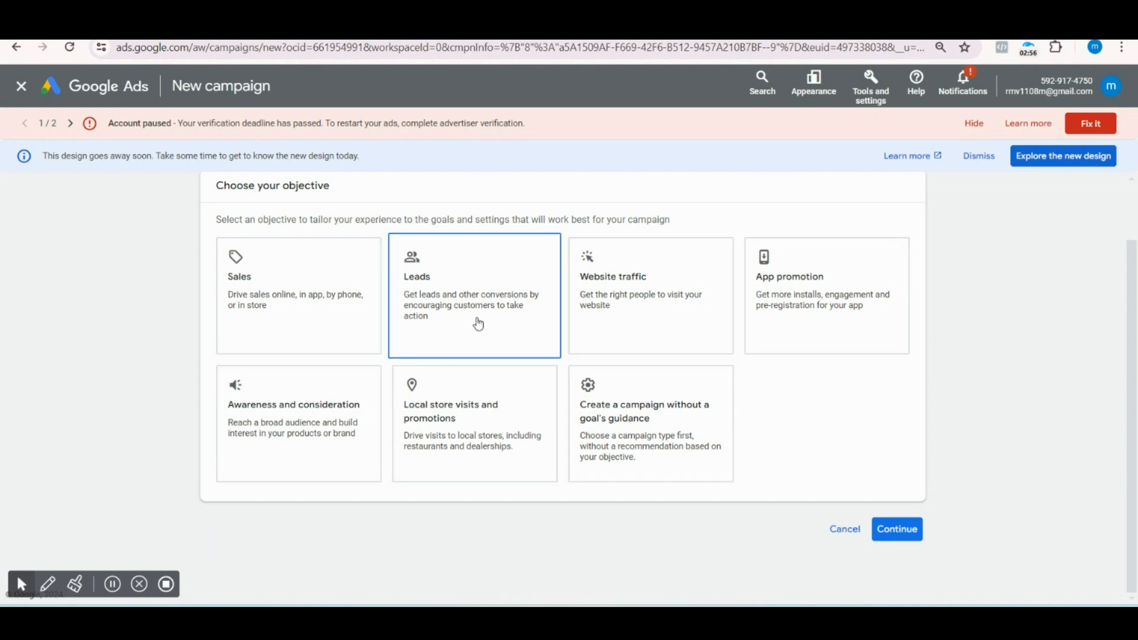
click(465, 290)
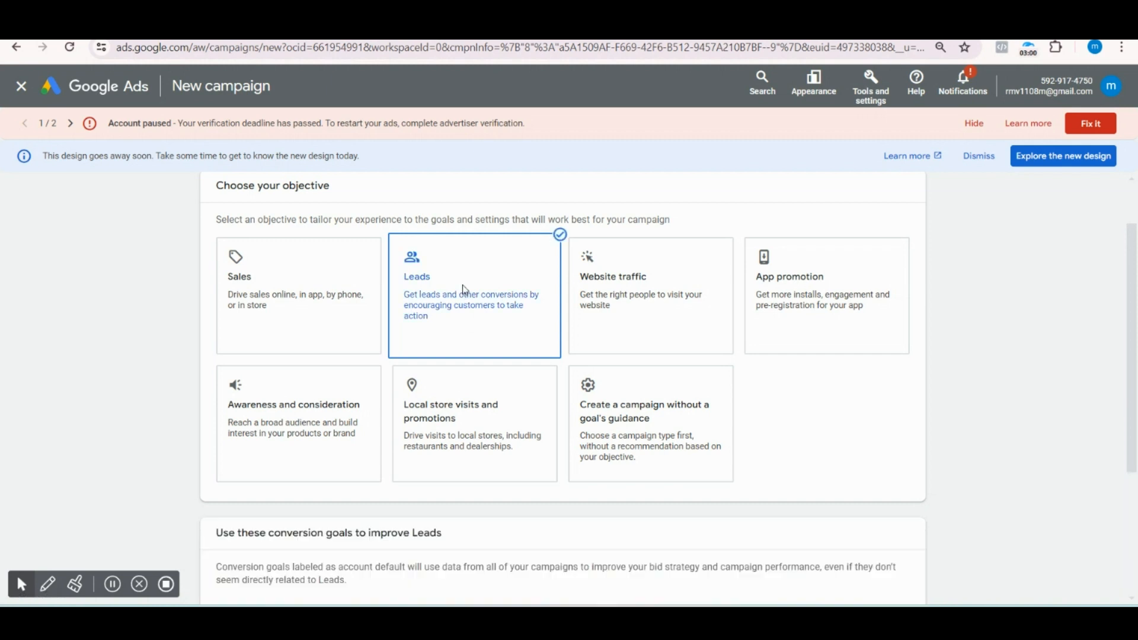
scroll(465, 290, down, 4)
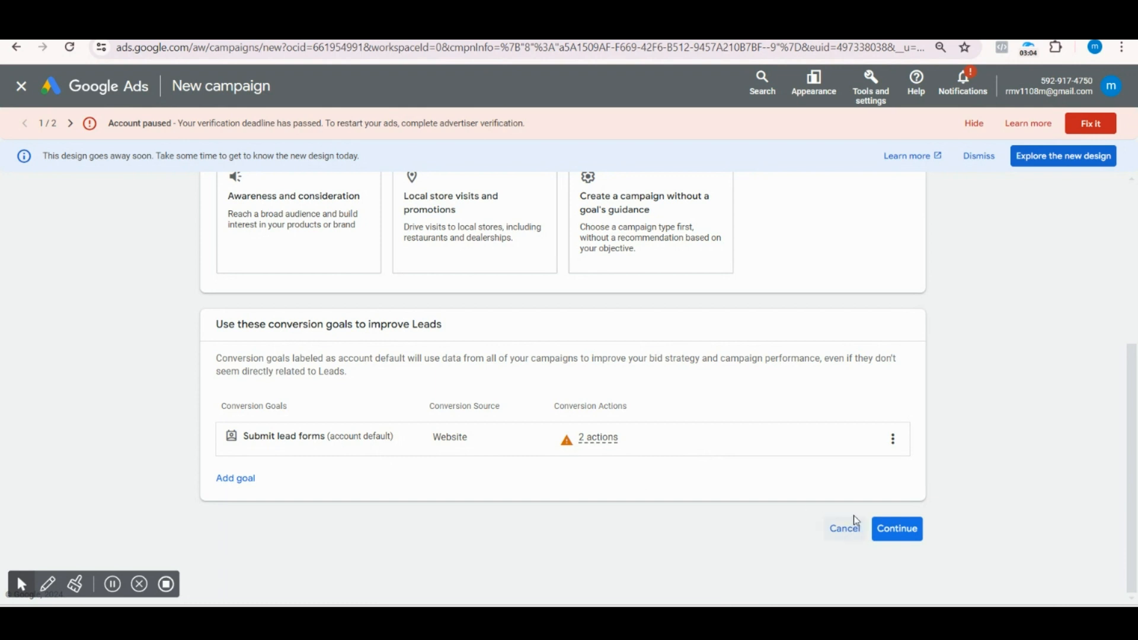
click(898, 536)
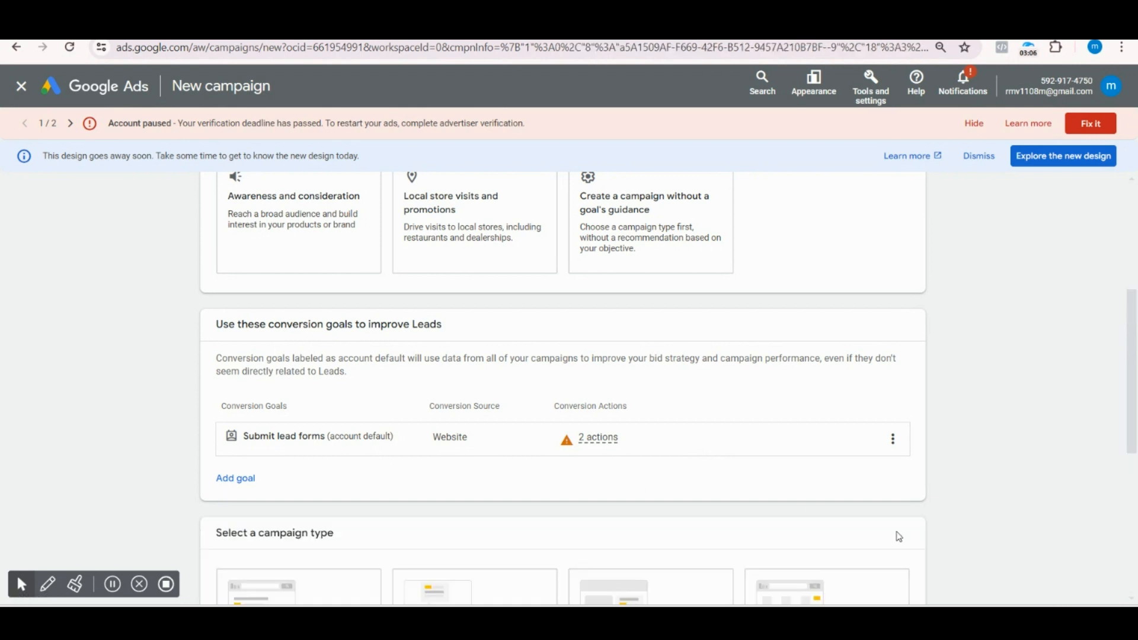
- Select Search as the campaign type
scroll(492, 385, down, 3)
scroll(483, 357, down, 3)
click(486, 360)
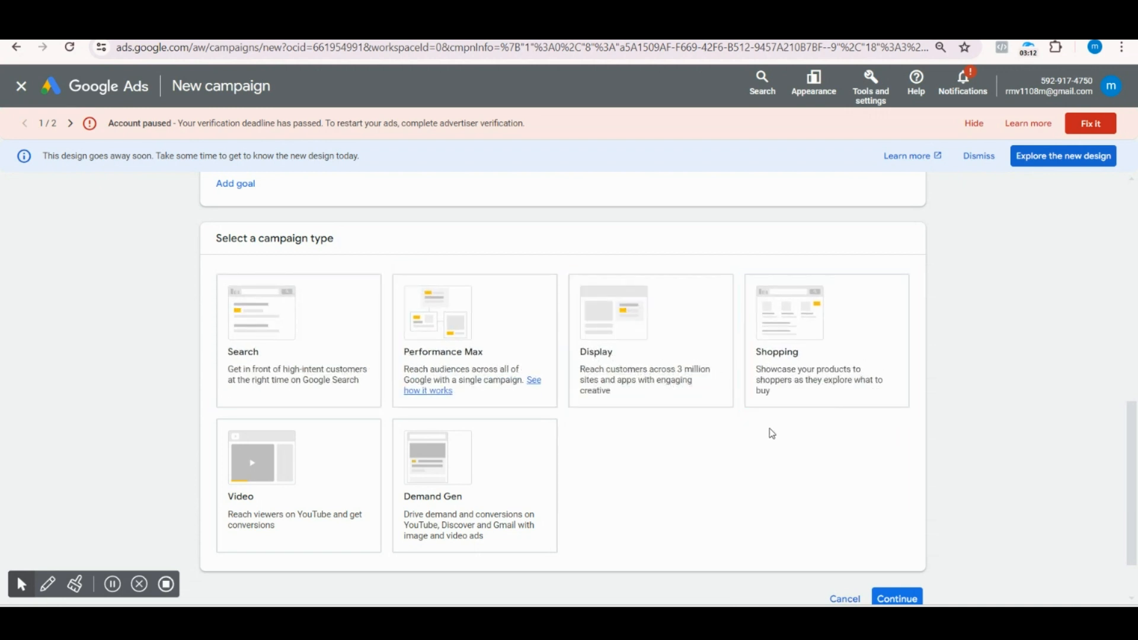
click(284, 358)
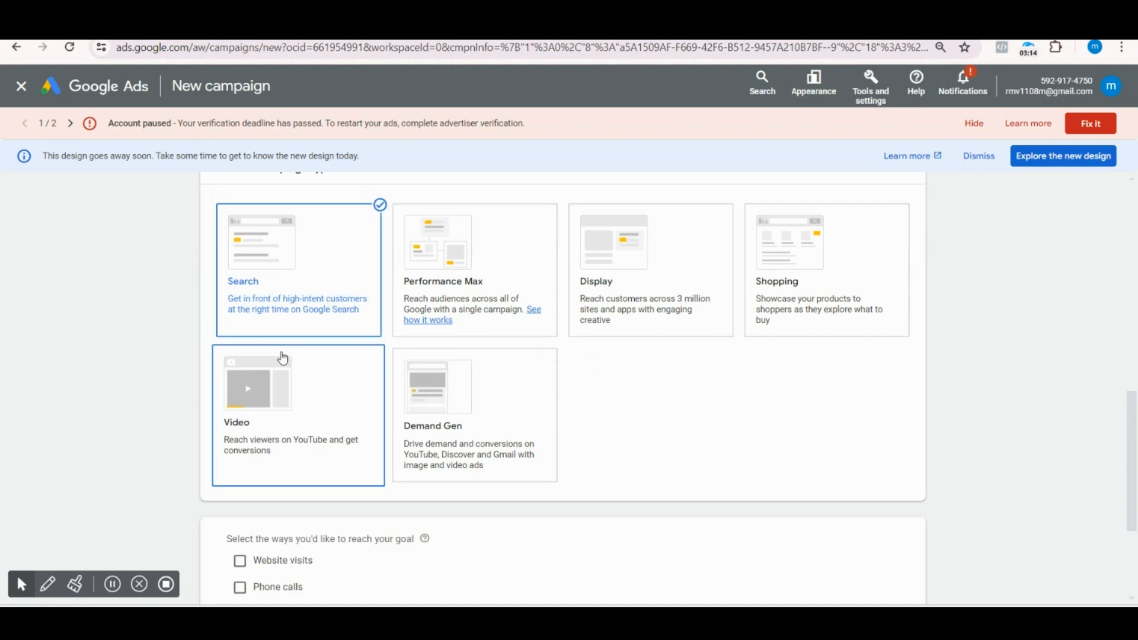
- Enable phone calls as the way to reach the goal and set the phone number's country to India
scroll(356, 401, down, 3)
click(264, 444)
scroll(380, 439, down, 1)
click(338, 402)
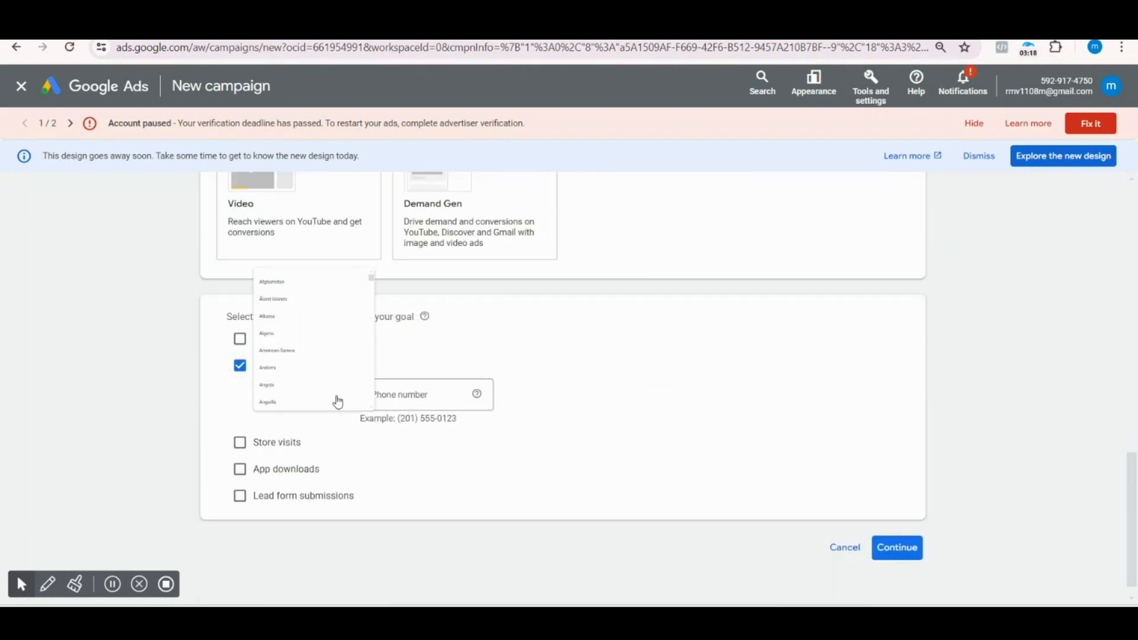
scroll(352, 310, down, 3)
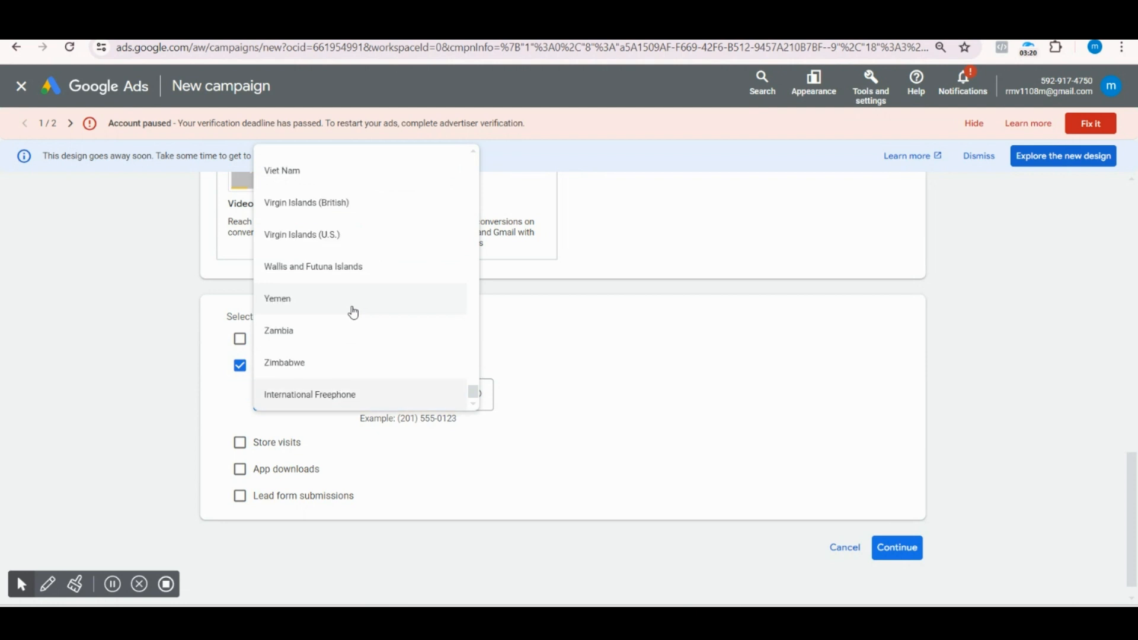
key(i)
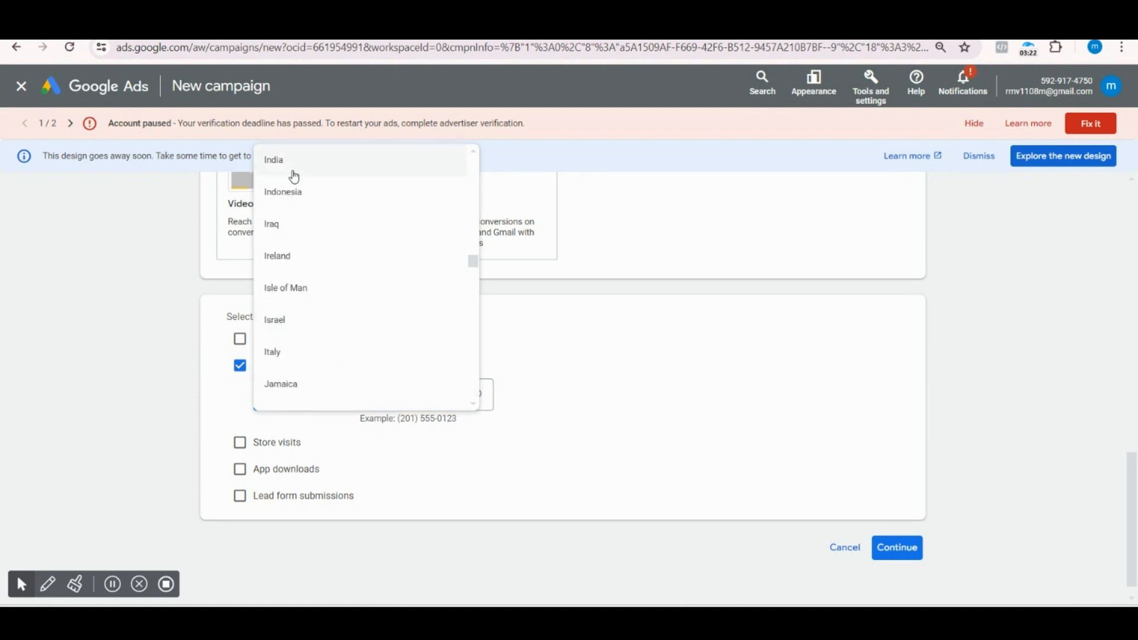
click(294, 177)
- Enter the business phone number for phone calls and continue to the campaign name
scroll(445, 442, up, 1)
click(422, 442)
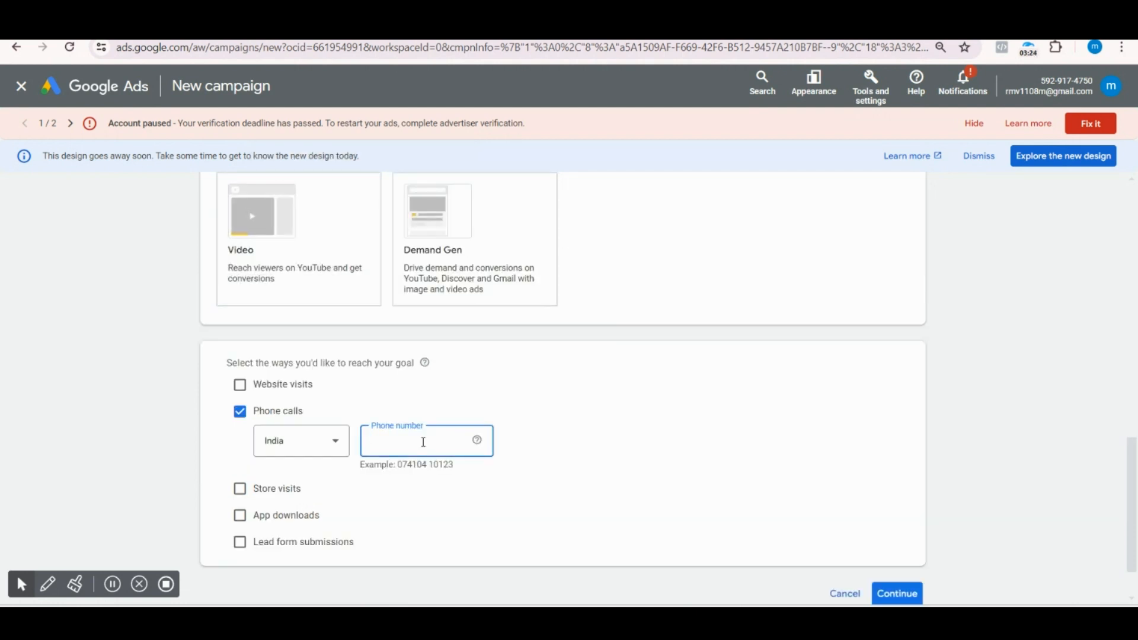
text(09)
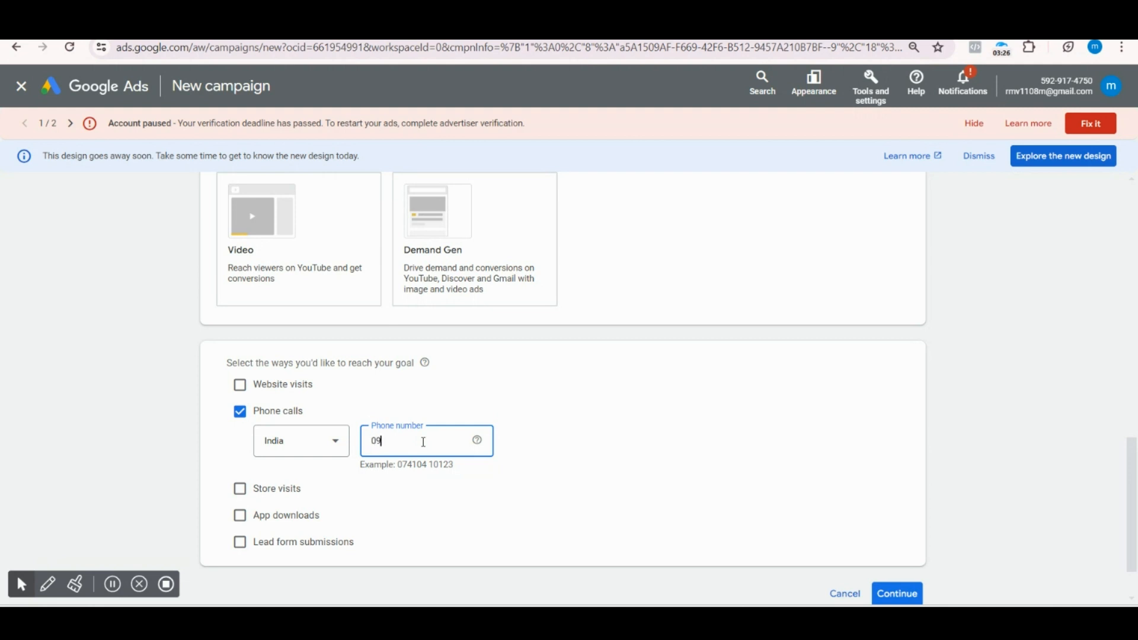
text(874563210)
click(542, 442)
scroll(542, 442, down, 1)
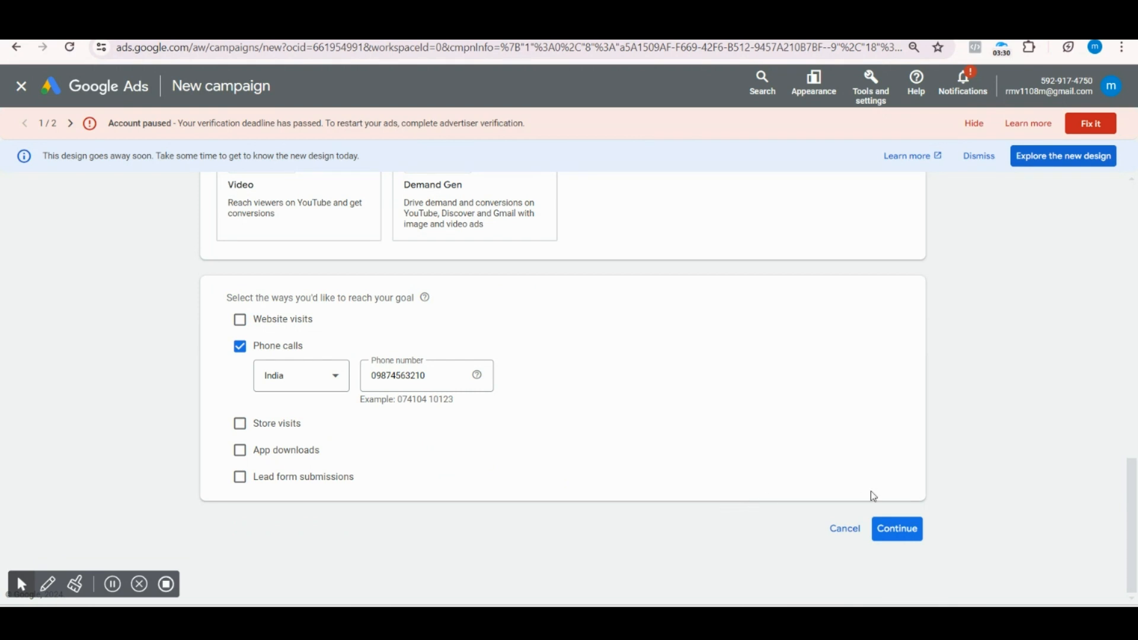
click(892, 536)
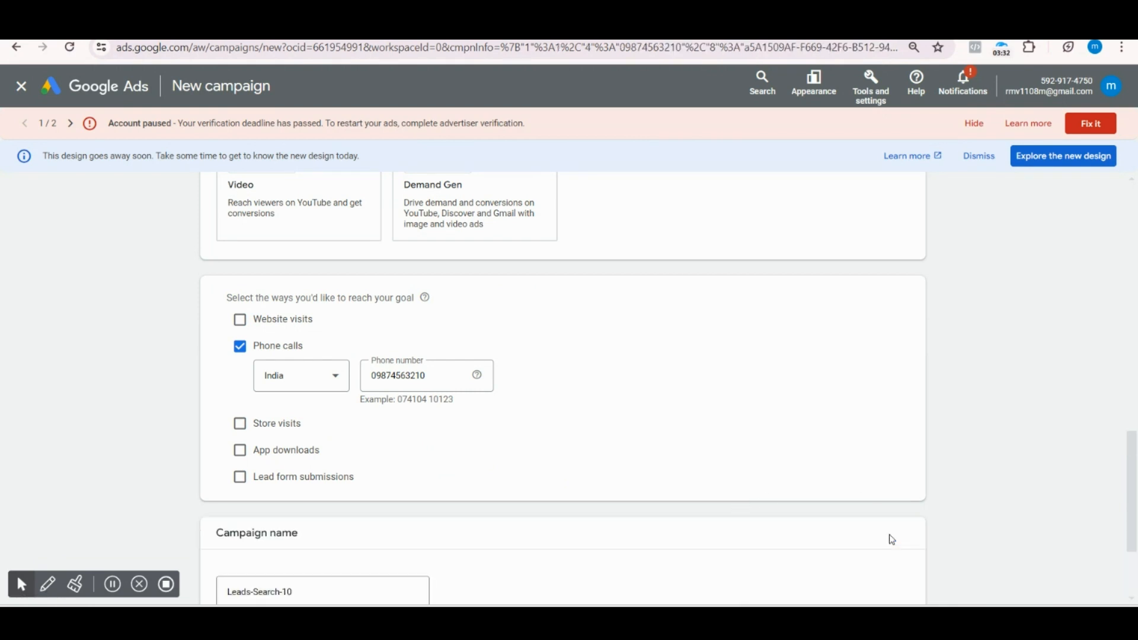
- Name the campaign "Call Ads" and start it as a new campaign instead of finishing a saved draft
scroll(459, 502, down, 3)
drag(315, 441, 214, 440)
text(Call A)
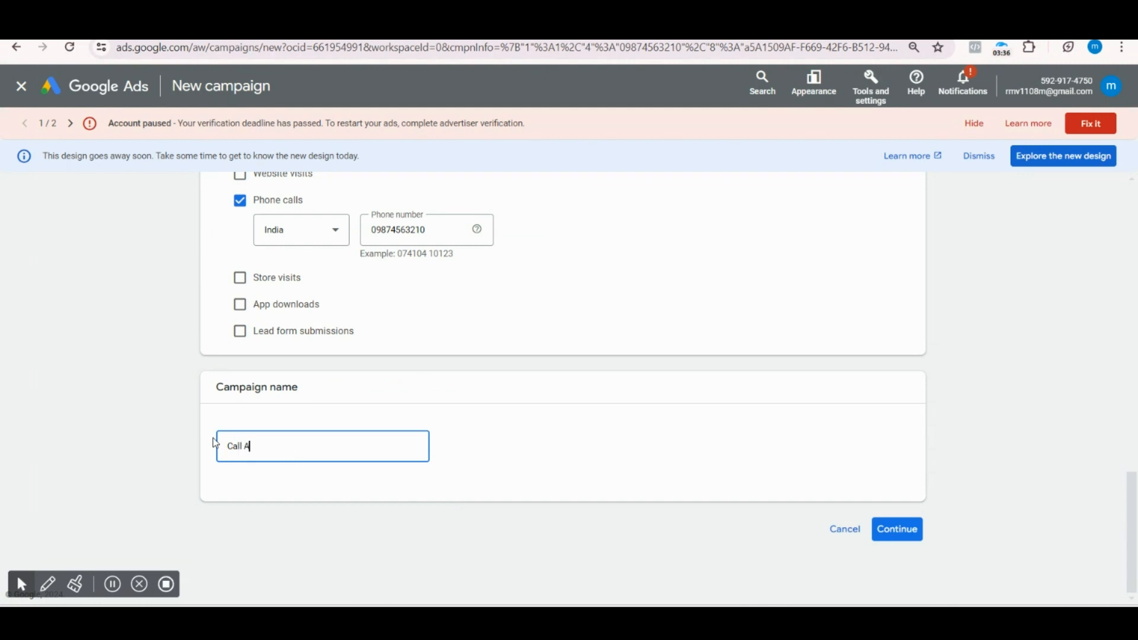
text(ds)
click(887, 530)
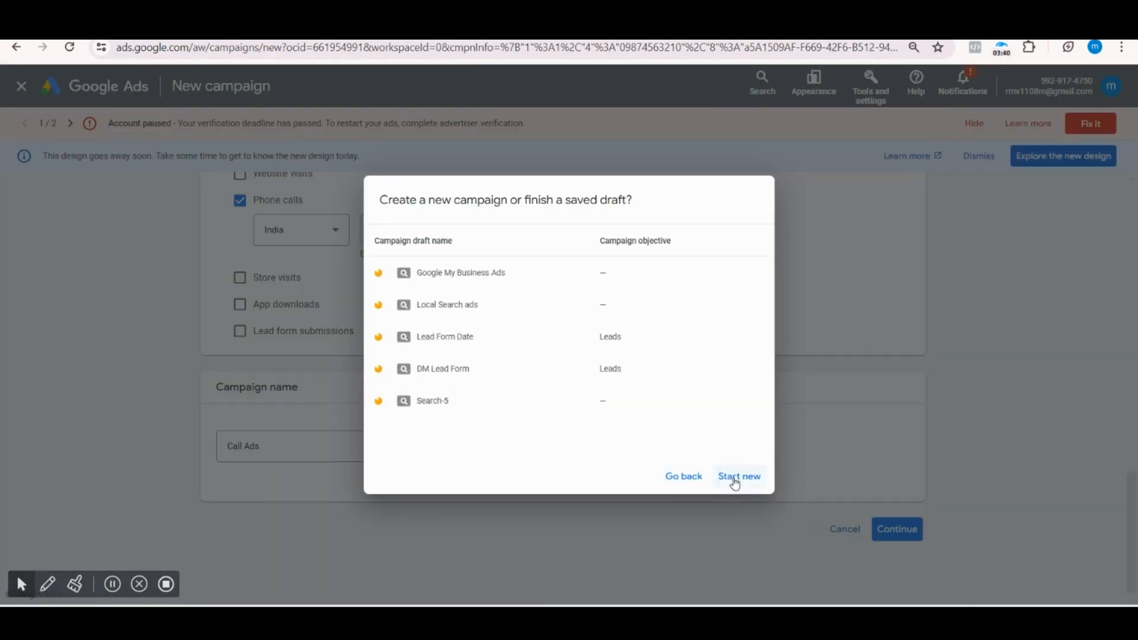
click(735, 480)
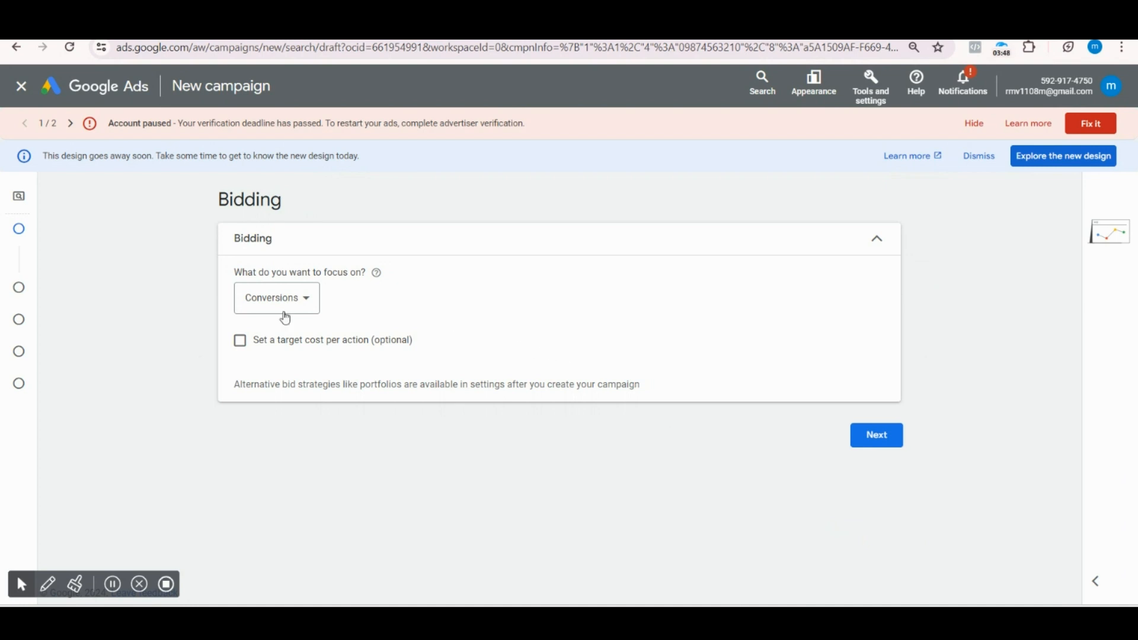
- Choose Conversions as the bidding focus and proceed to the campaign settings
click(286, 300)
mouse_move(286, 298)
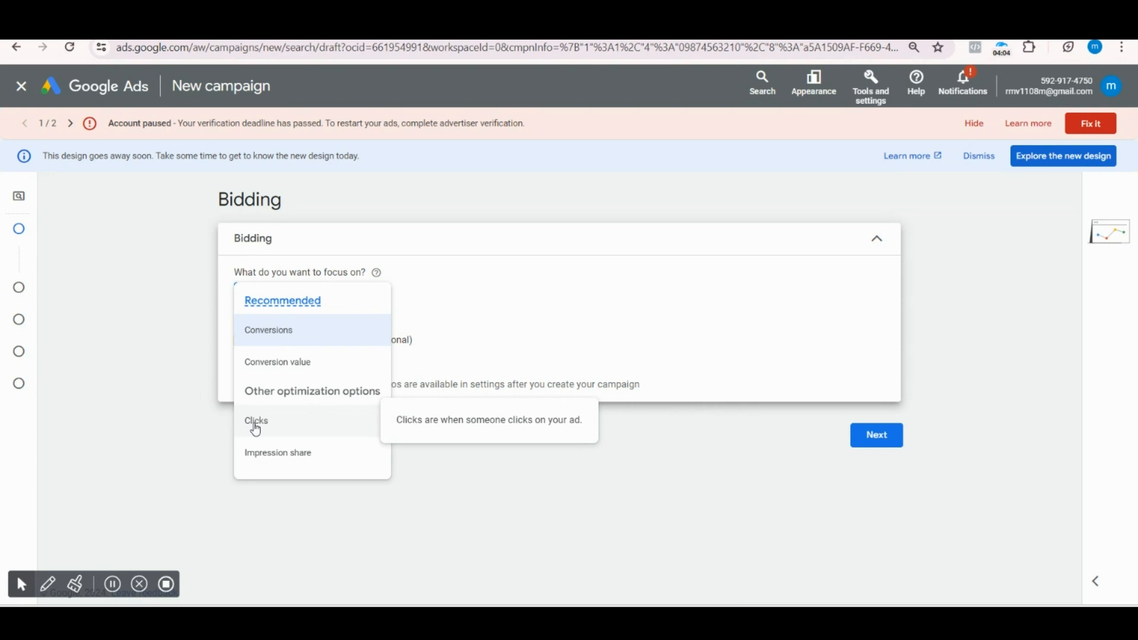
click(269, 330)
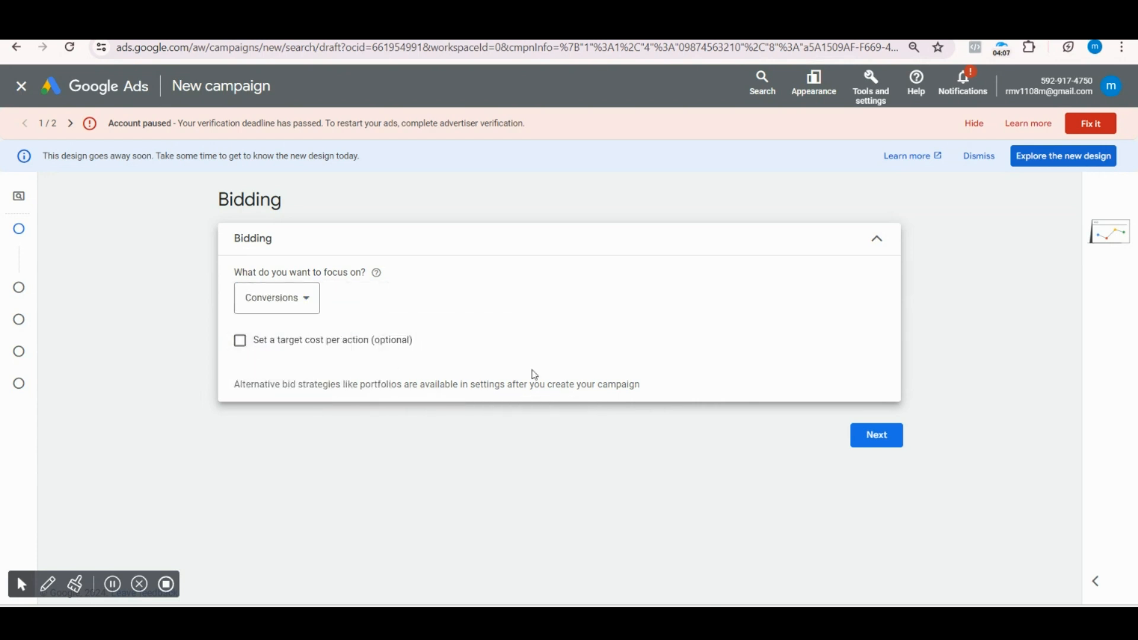
click(858, 440)
- Target the city of Chennai, Tamil Nadu, India as the campaign's location
scroll(269, 475, down, 3)
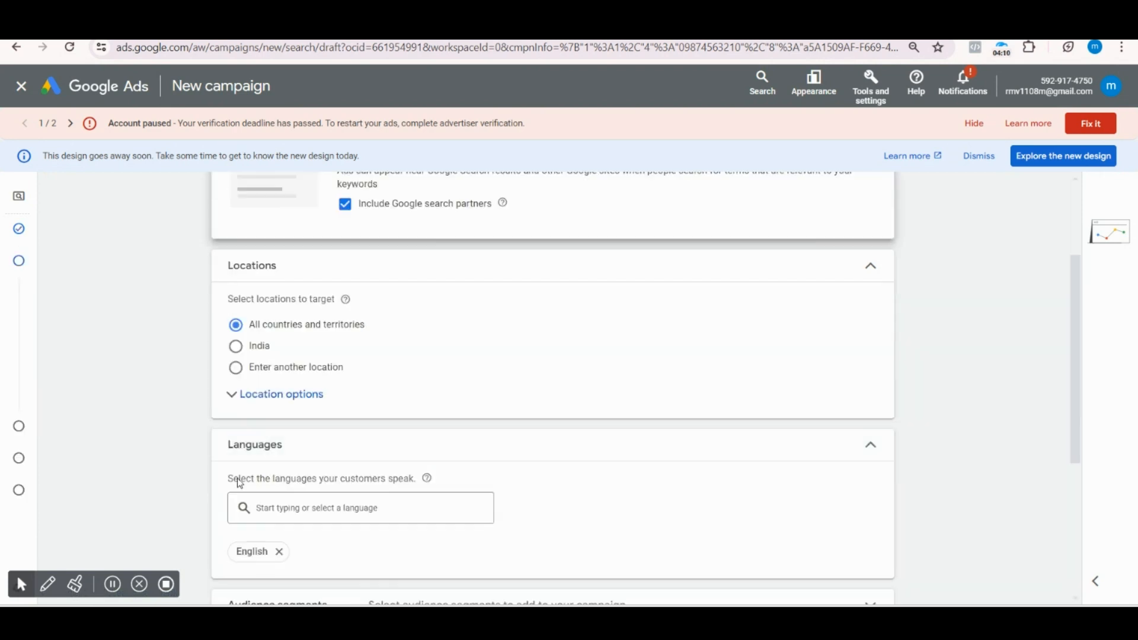
click(268, 371)
text(Chennai)
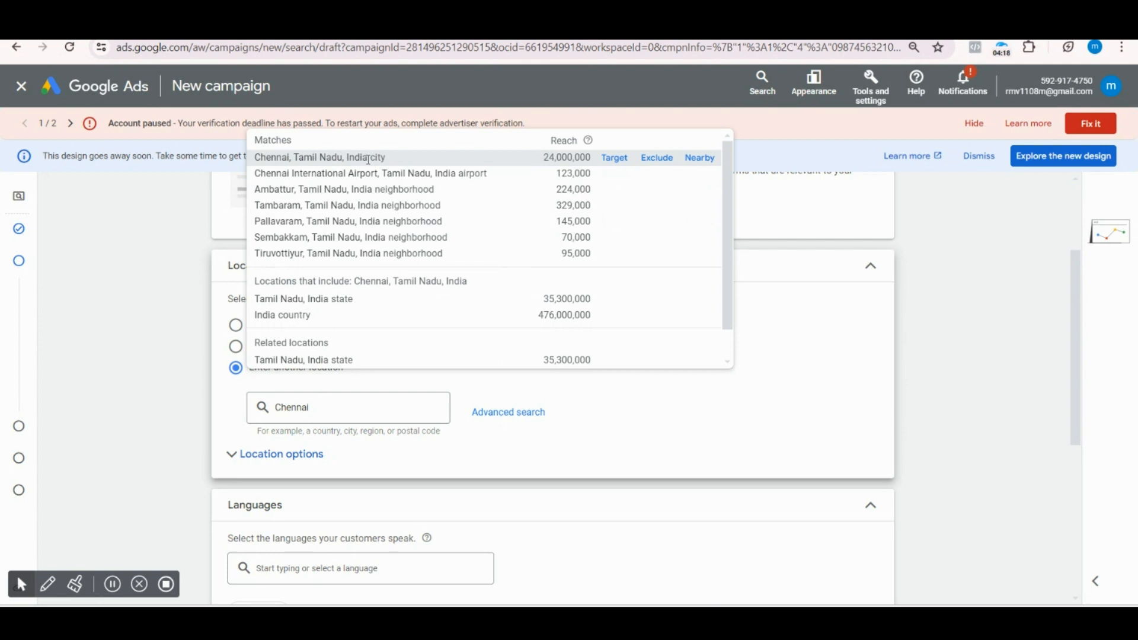
click(615, 157)
scroll(578, 386, down, 5)
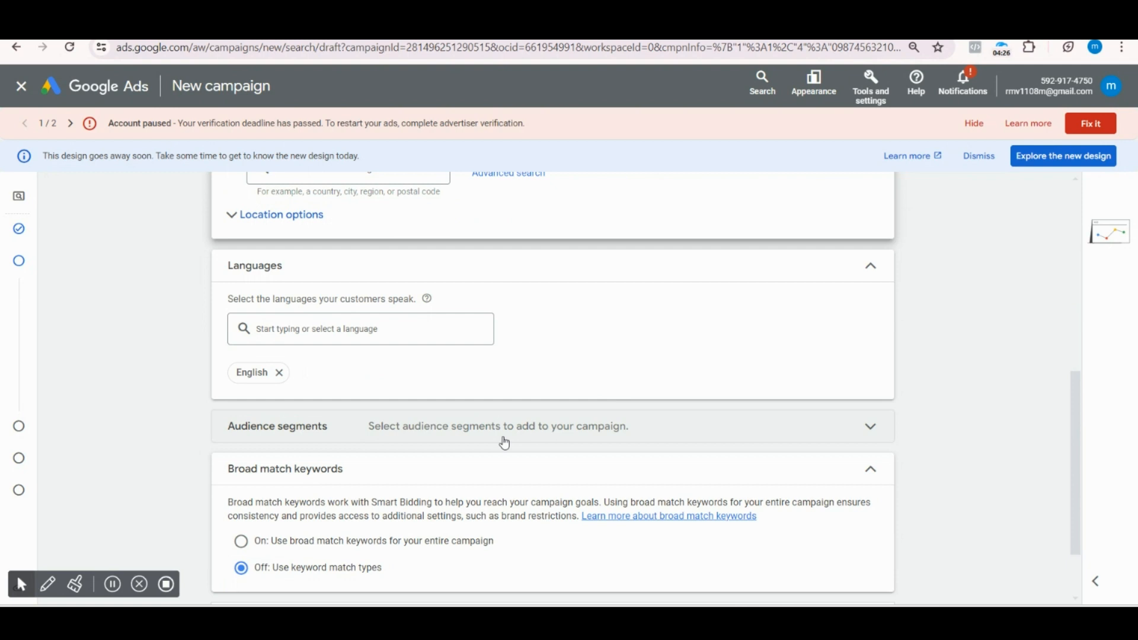
- Expand the campaign's additional settings and continue to the ad group's keywords and ads with the settings as they are
scroll(504, 443, down, 2)
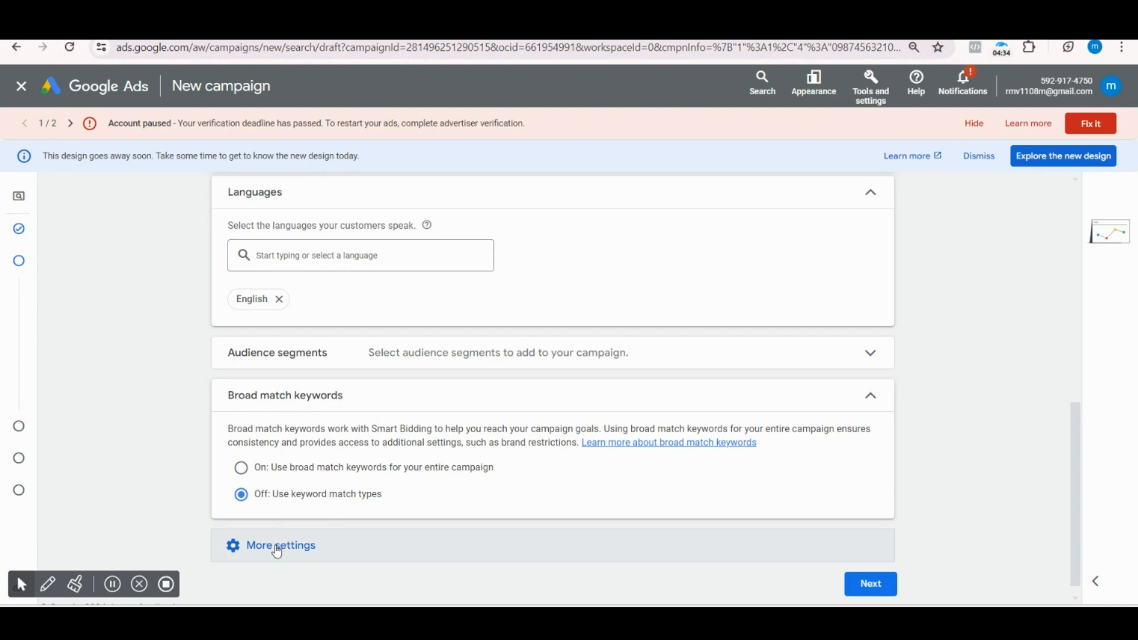
click(249, 545)
scroll(516, 445, down, 3)
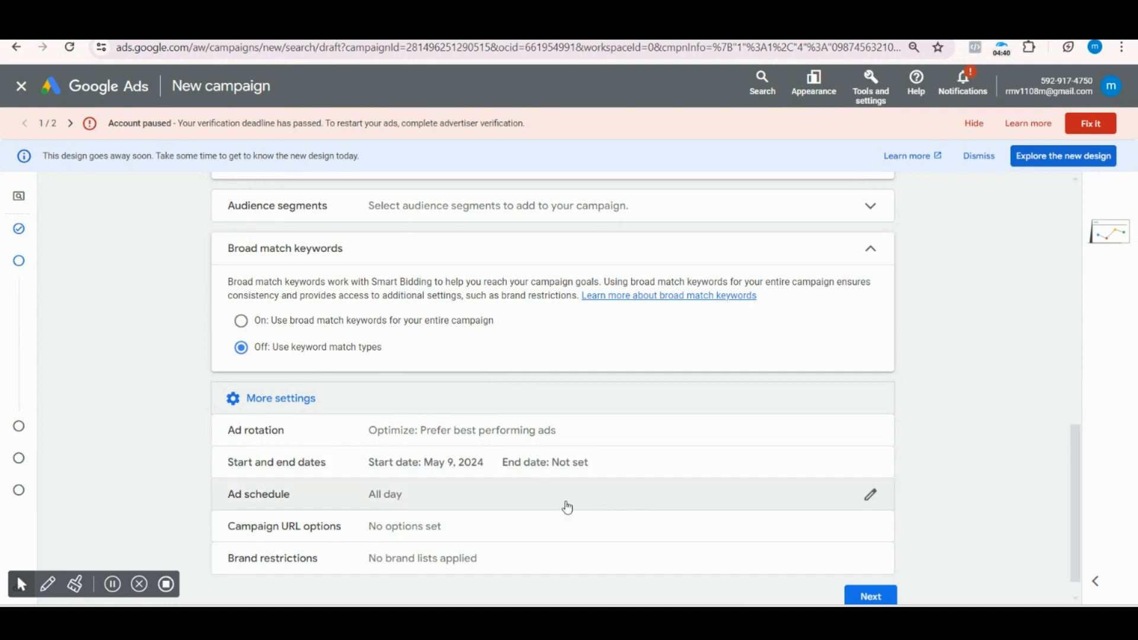
scroll(477, 483, down, 1)
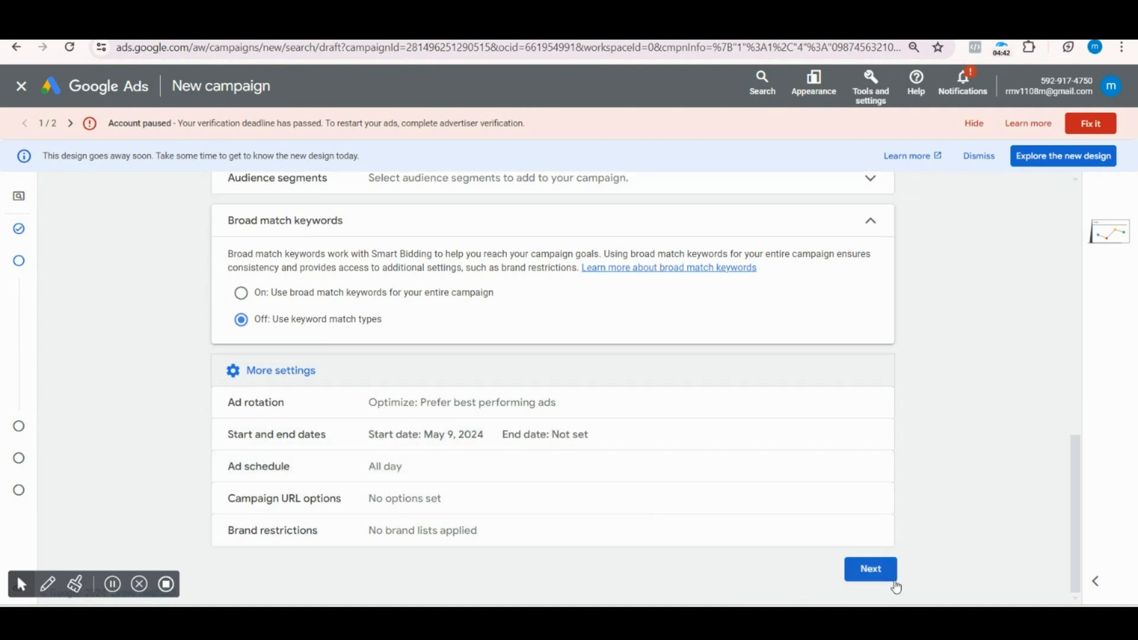
click(869, 571)
scroll(561, 488, down, 2)
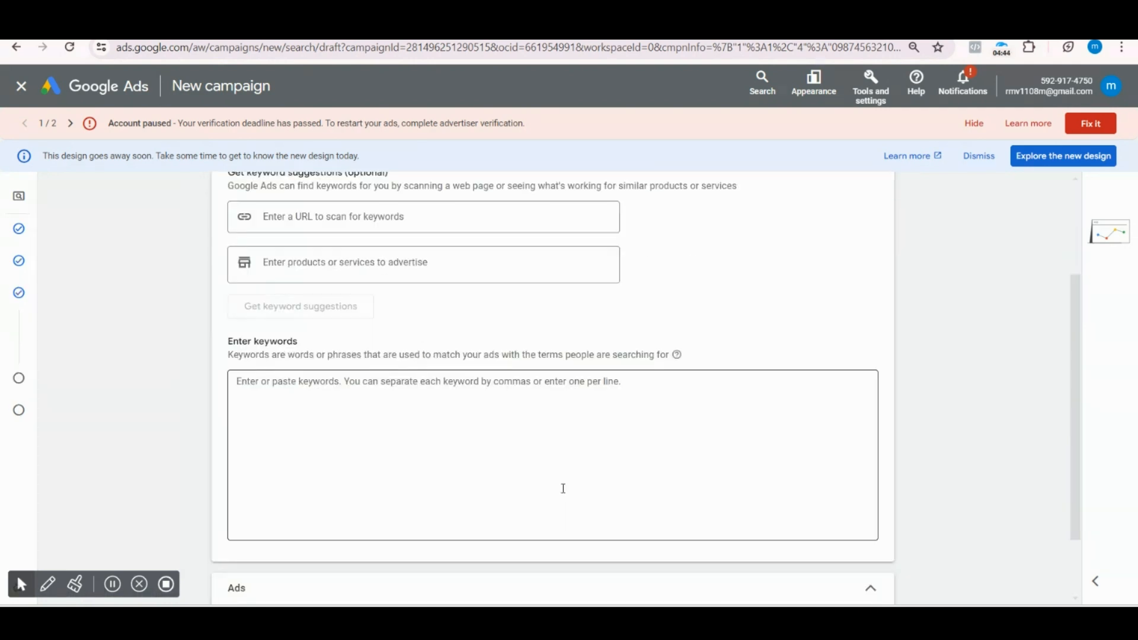
click(407, 218)
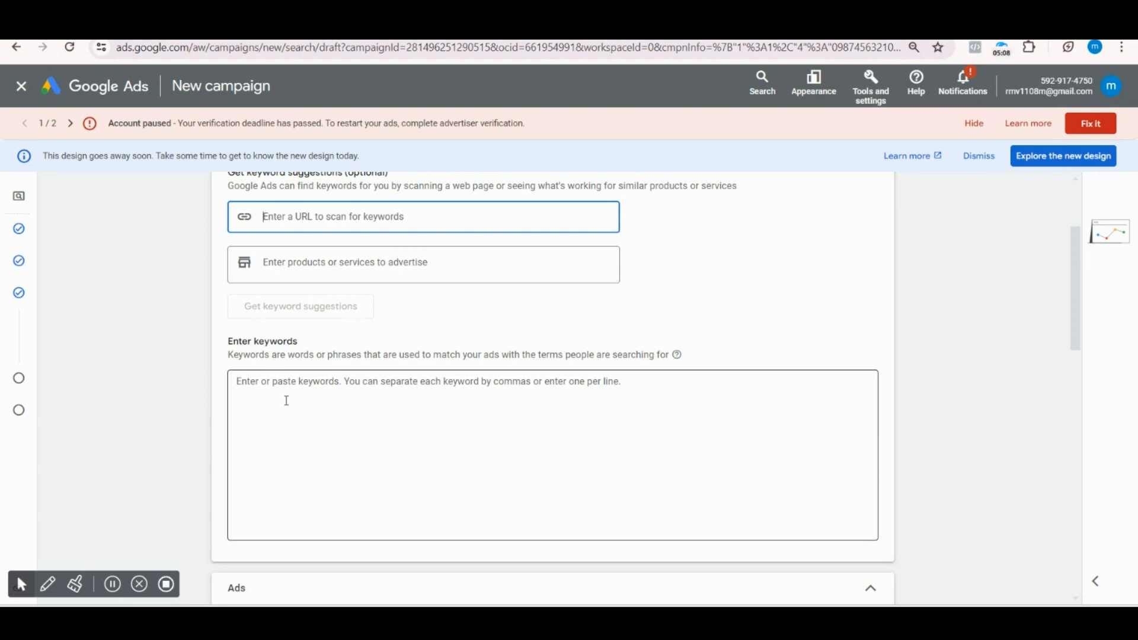
text(1)
scroll(286, 401, up, 1)
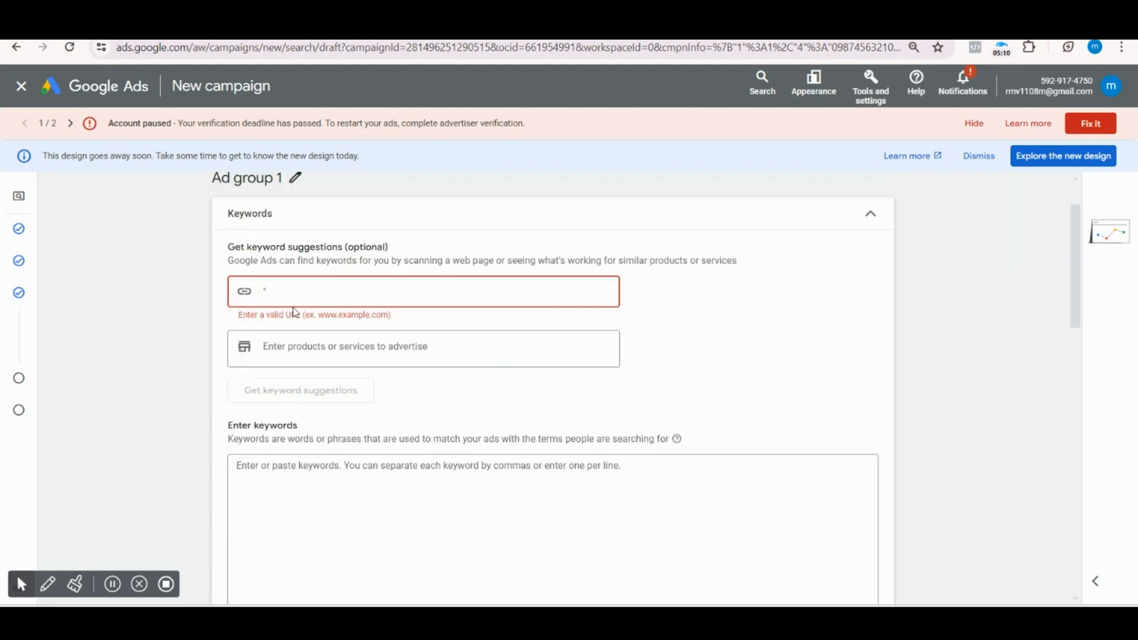
click(302, 296)
key(BackSpace)
- Enter the phrase-match keyword "Digital Marketing Chennai", including its quotation marks, in the ad group's keyword list
scroll(291, 415, down, 1)
click(295, 419)
text(1)
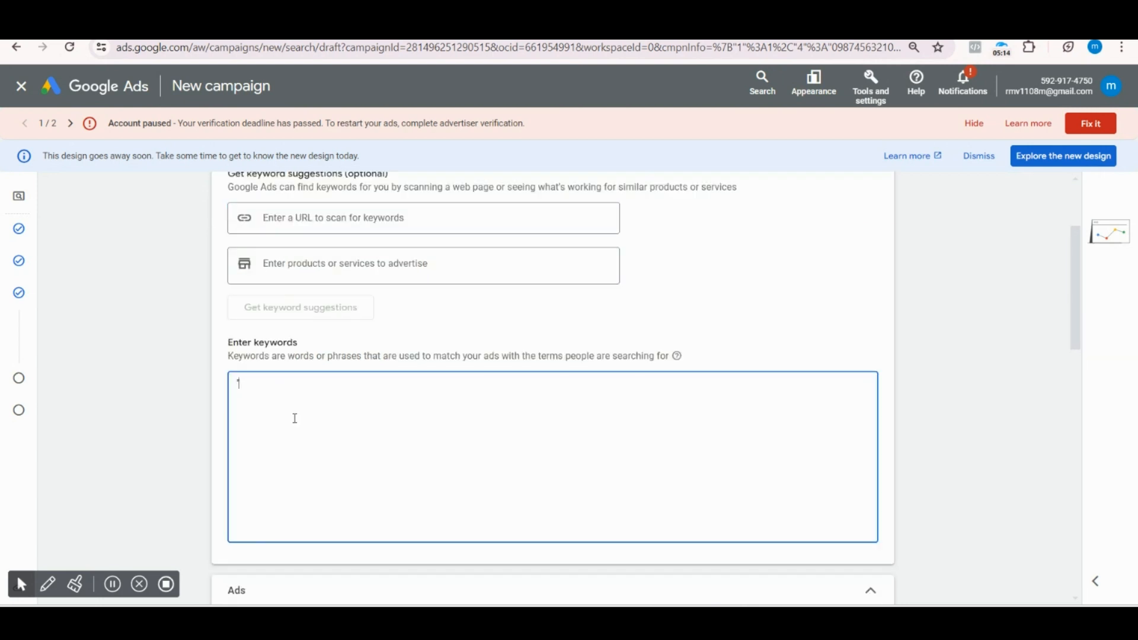
text(Digital Marketing Chennai)
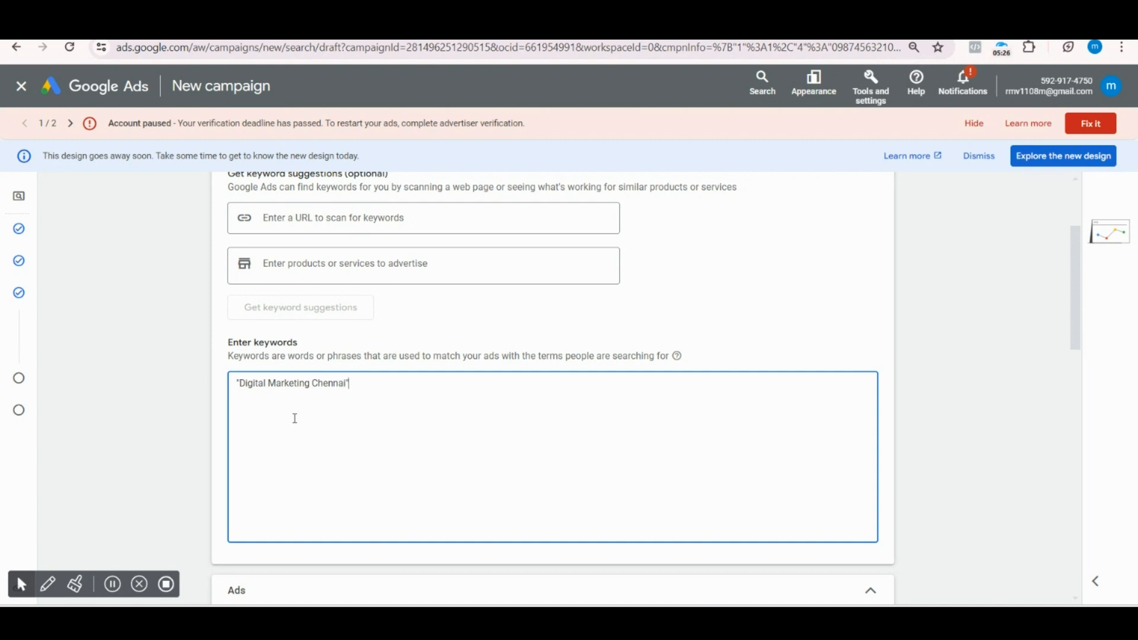
- Copy the "Digital Marketing Chennai" keyword and repeat it on nine more lines of the keyword list
scroll(369, 394, down, 5)
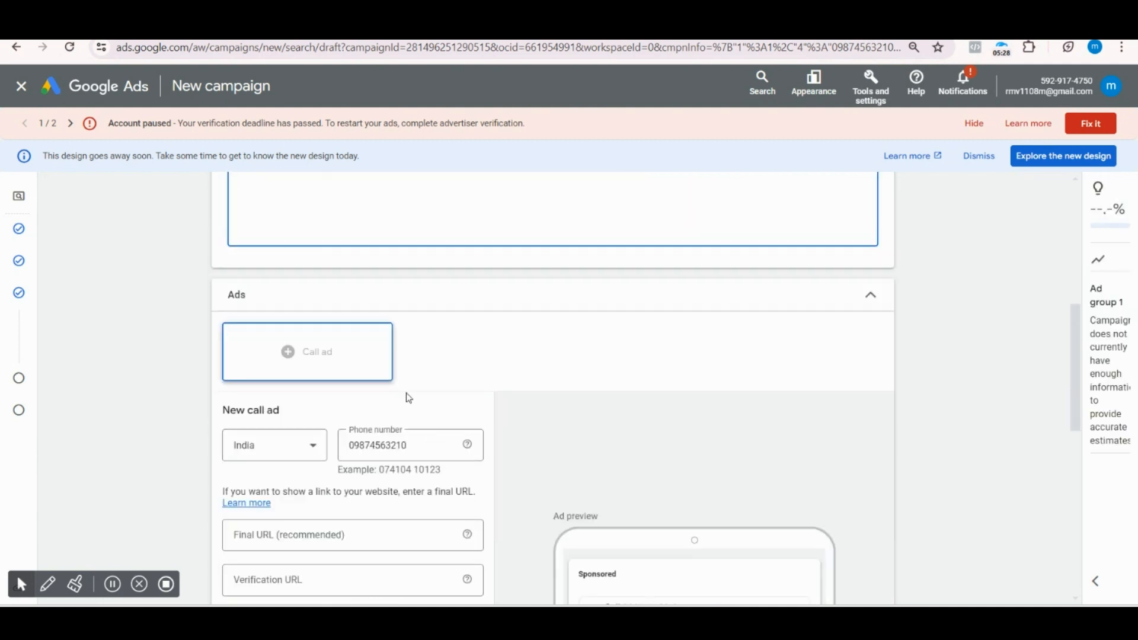
scroll(407, 399, up, 4)
drag(366, 313, 233, 309)
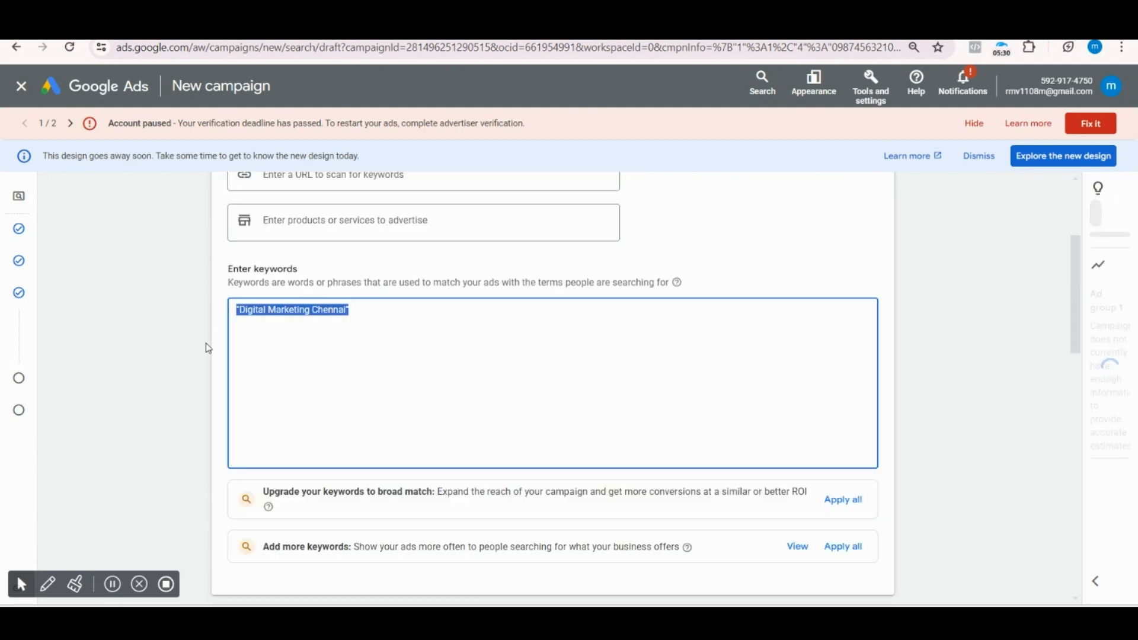
key(ctrl+c)
click(366, 308)
key(Return)
key(ctrl+v)
key(Return)
key(ctrl+v)
key(Return)
key(ctrl+v)
key(Return)
key(ctrl+v)
key(Return)
key(ctrl+v)
key(Return)
key(ctrl+v)
key(Return)
key(ctrl+v)
key(Return)
key(ctrl+v)
key(Return)
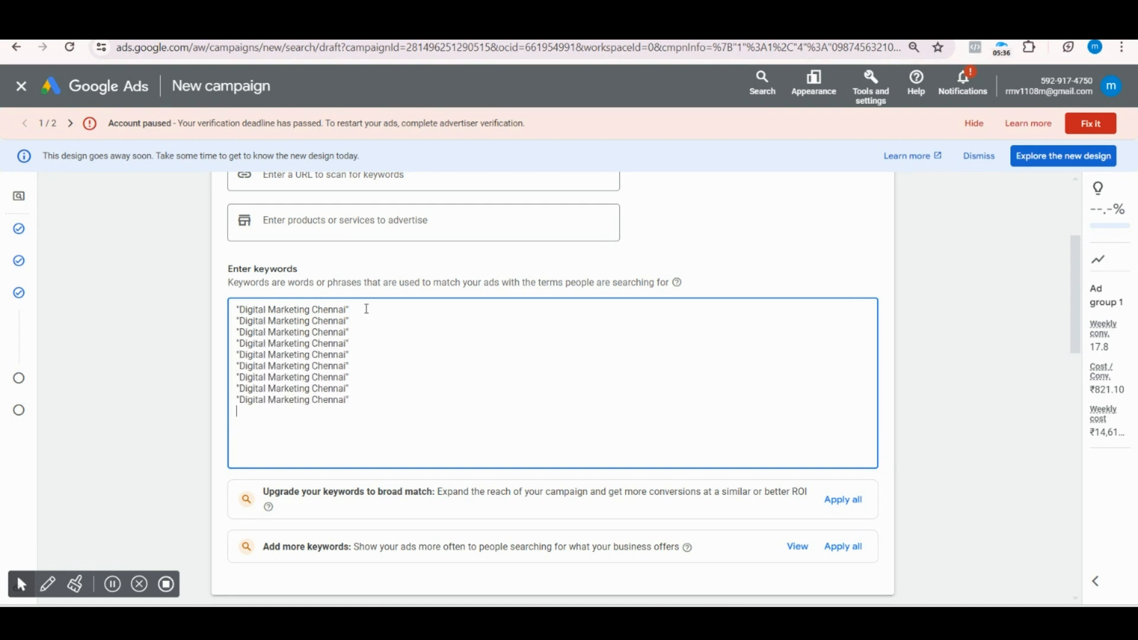
key(ctrl+v)
key(Return)
- Go to the new call ad's Final URL and open the casagrand.co.in website in a new browser tab
scroll(373, 340, down, 5)
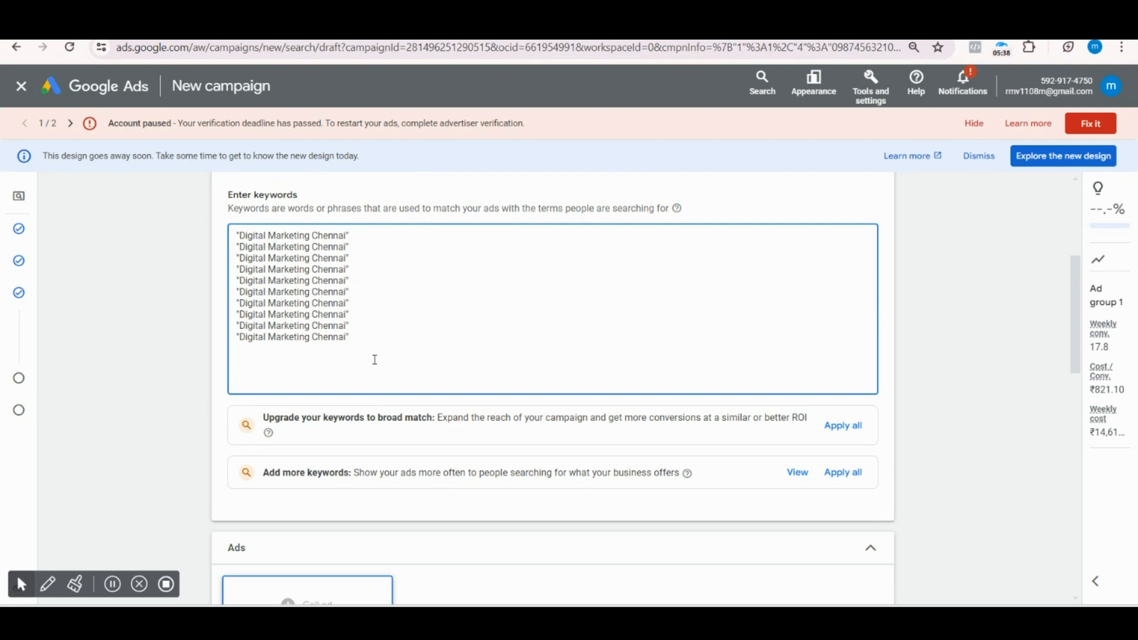
scroll(355, 384, down, 2)
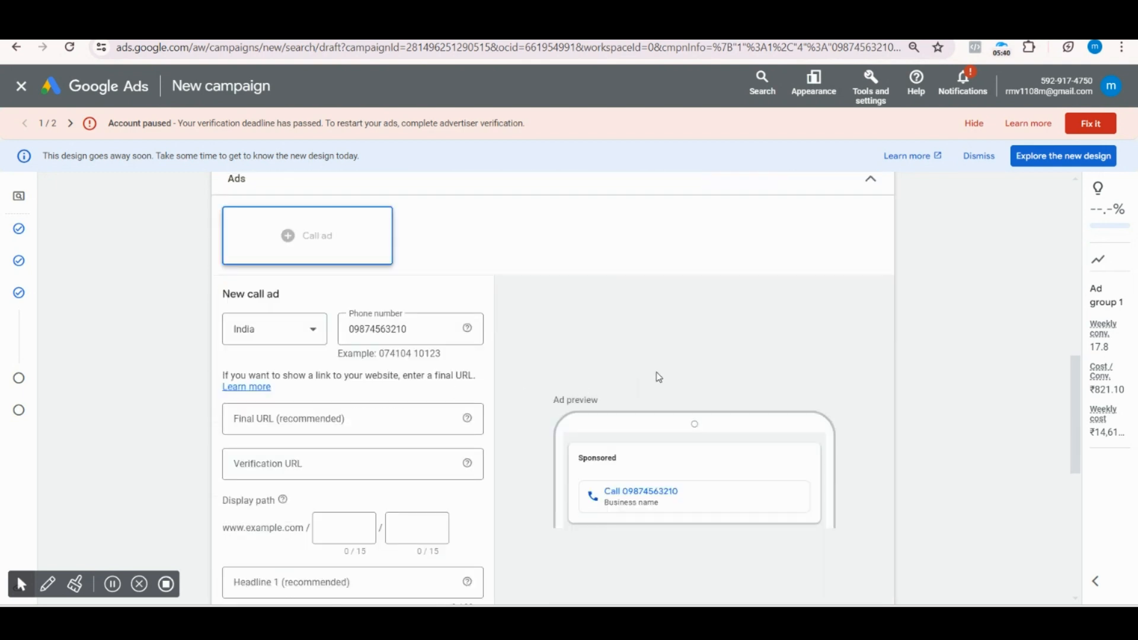
scroll(435, 344, down, 1)
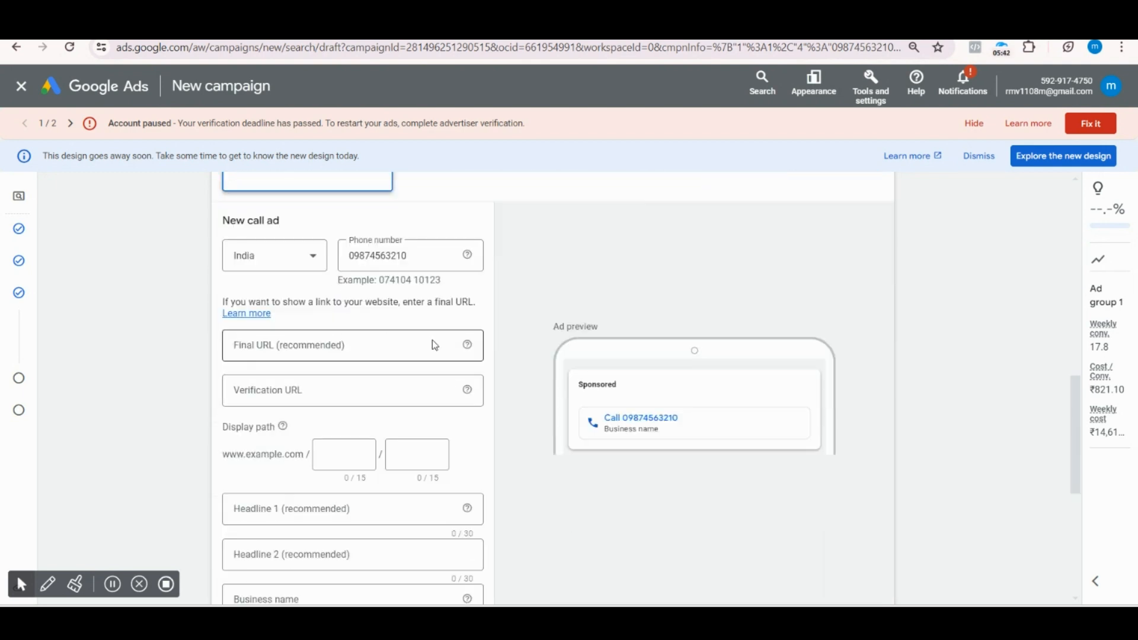
click(337, 346)
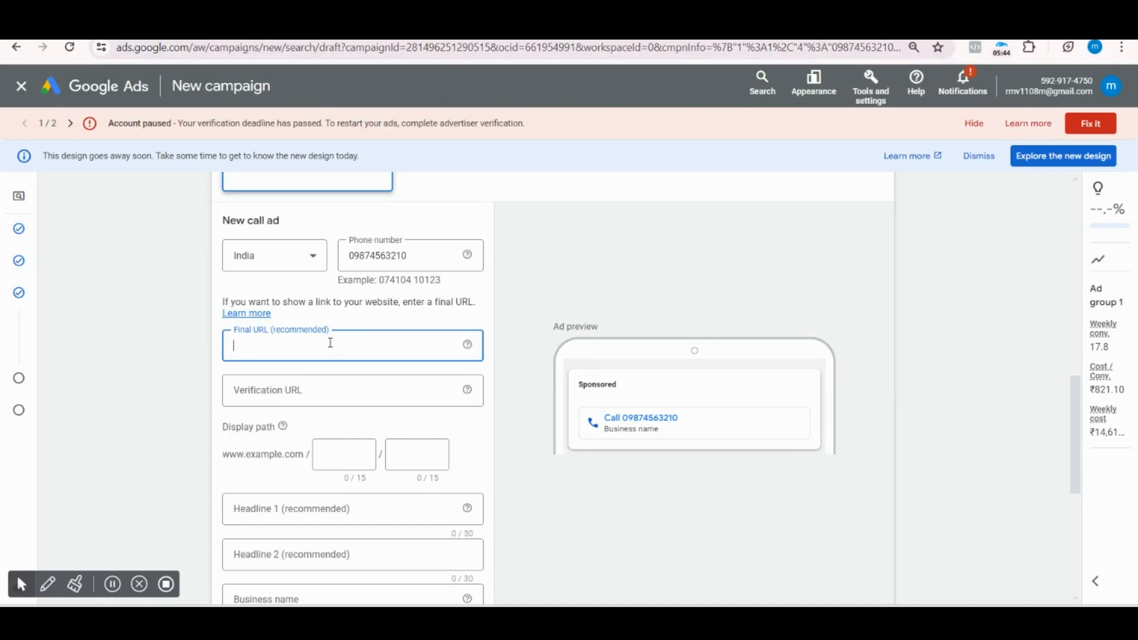
key(ctrl+t)
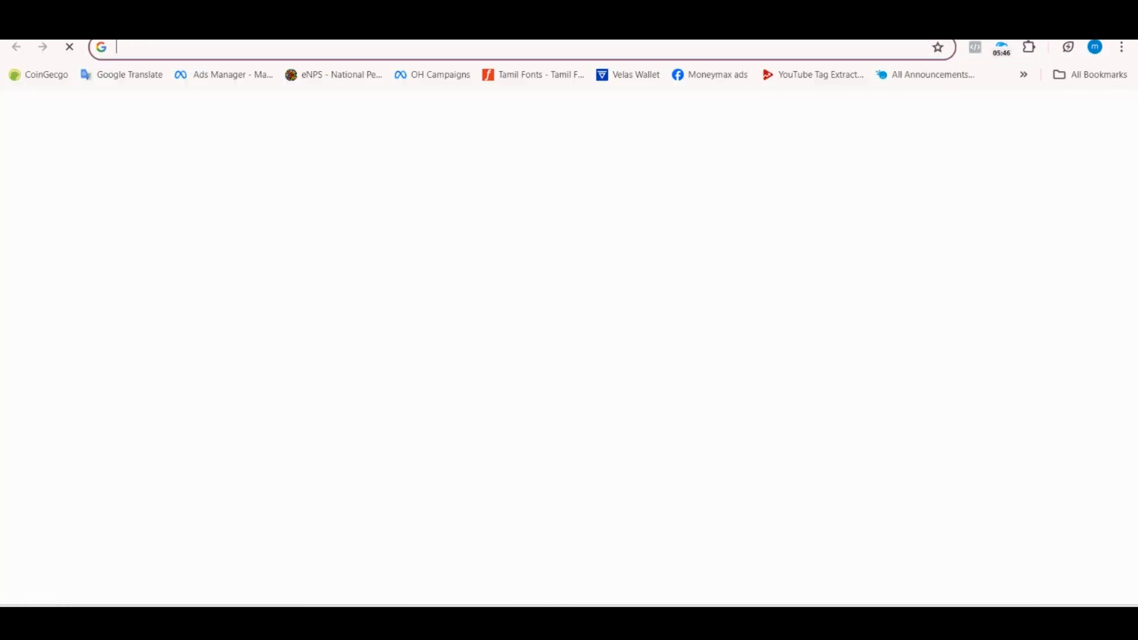
text(casa)
key(Return)
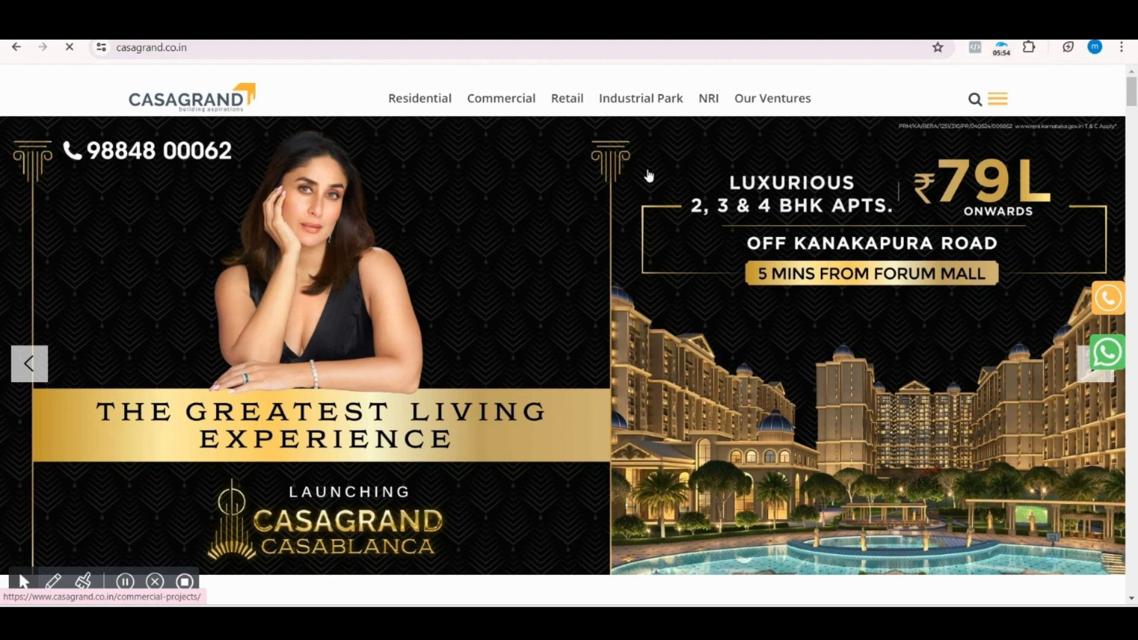
scroll(649, 176, down, 6)
scroll(591, 198, down, 3)
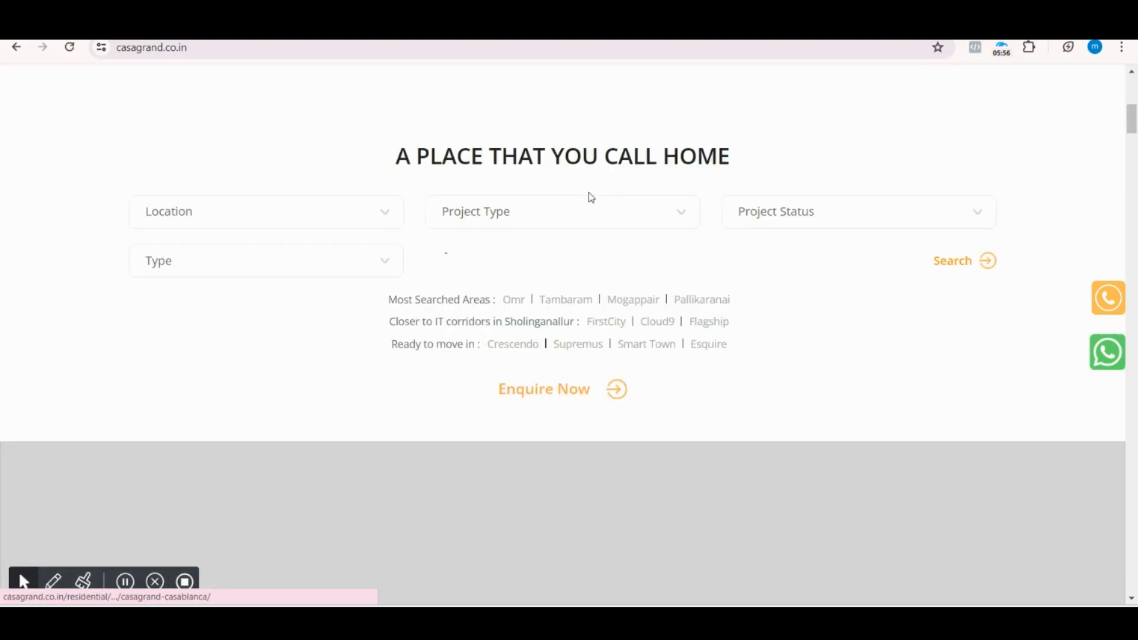
scroll(591, 198, down, 12)
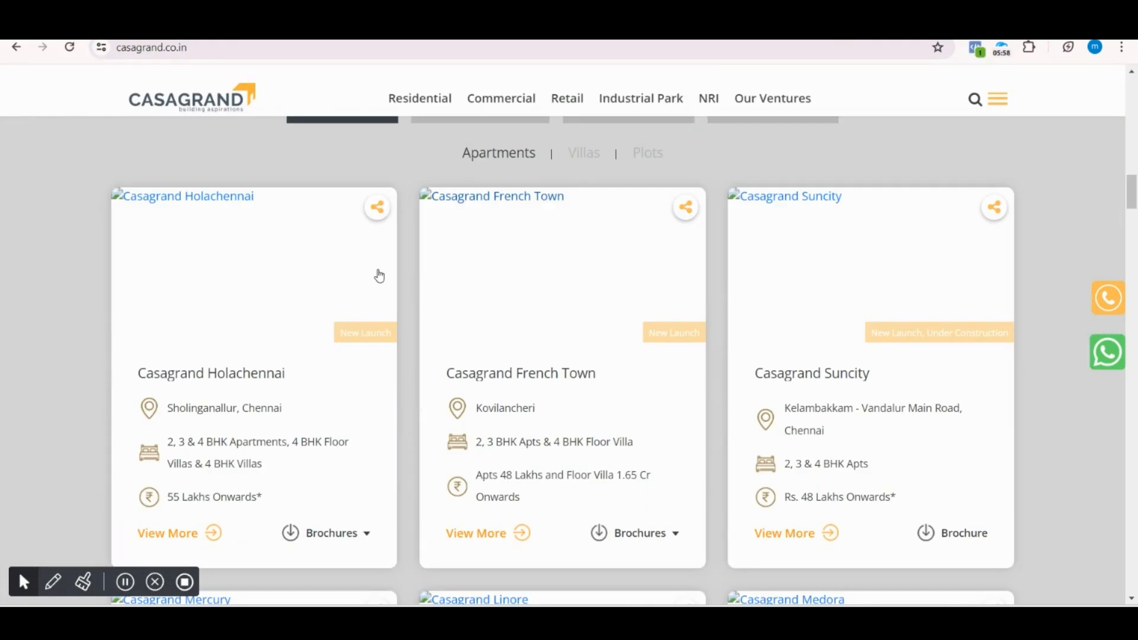
scroll(379, 276, down, 3)
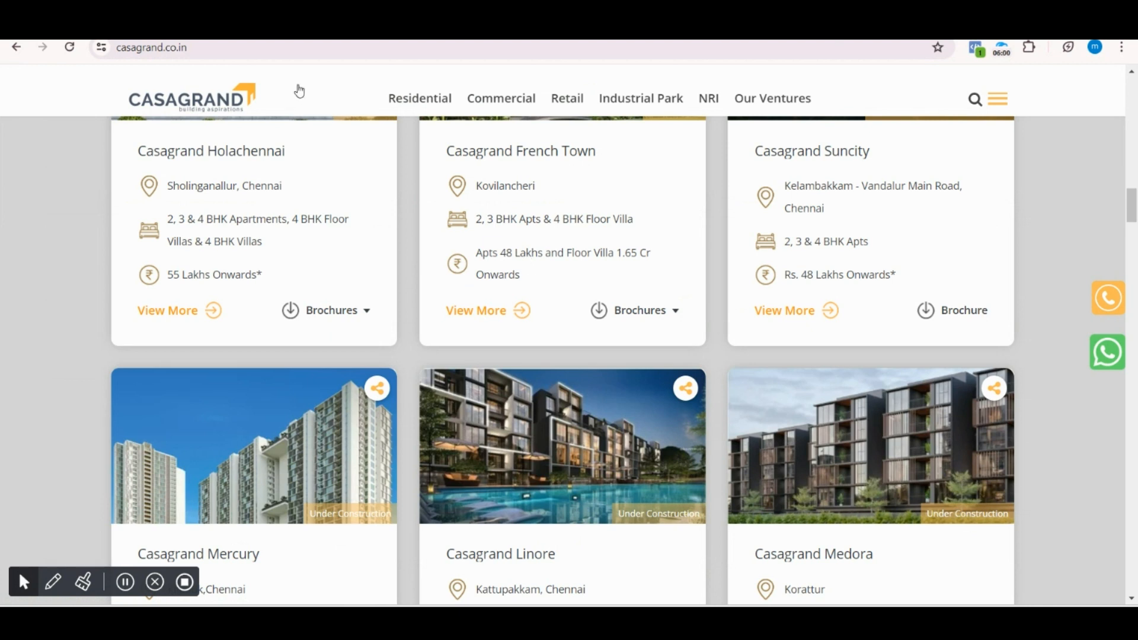
click(243, 52)
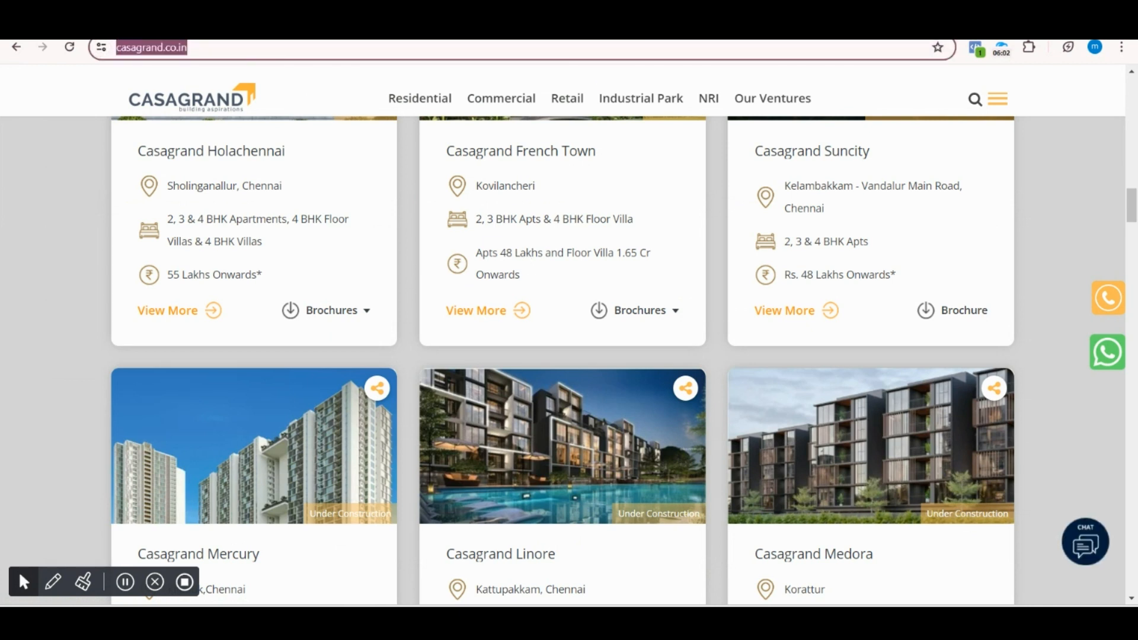
click(267, 29)
key(ctrl+v)
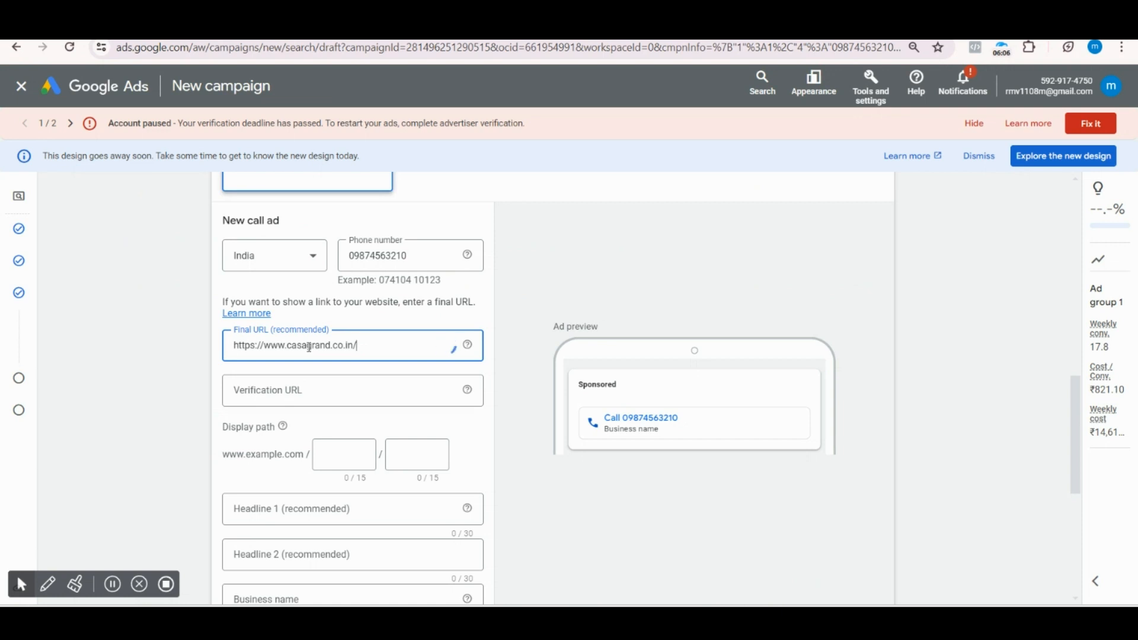
click(301, 388)
key(ctrl+v)
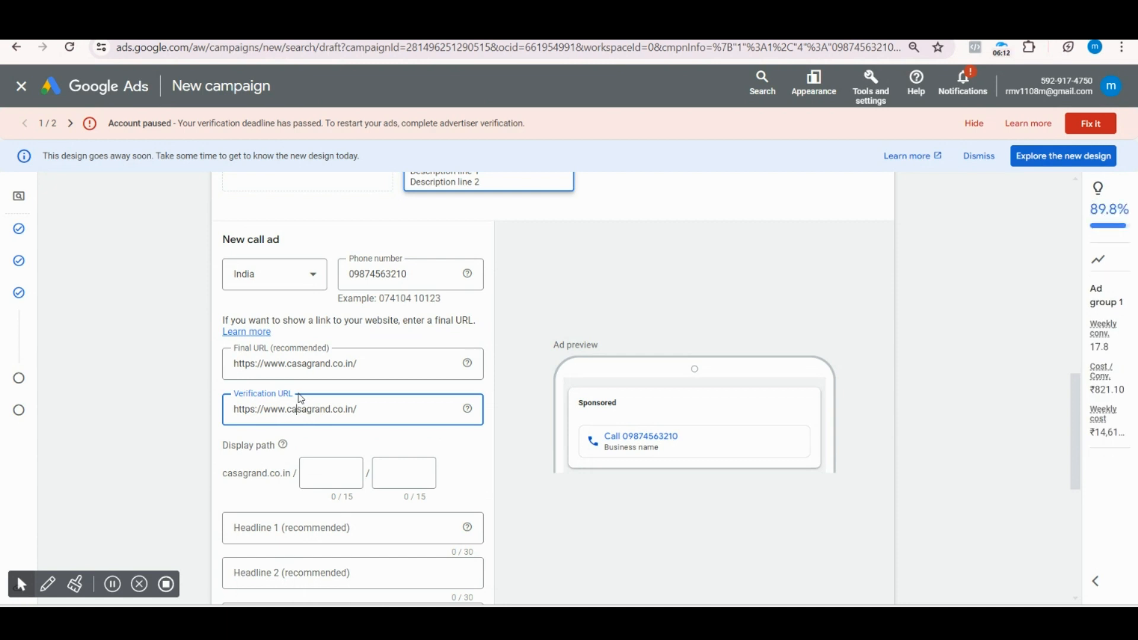
click(393, 271)
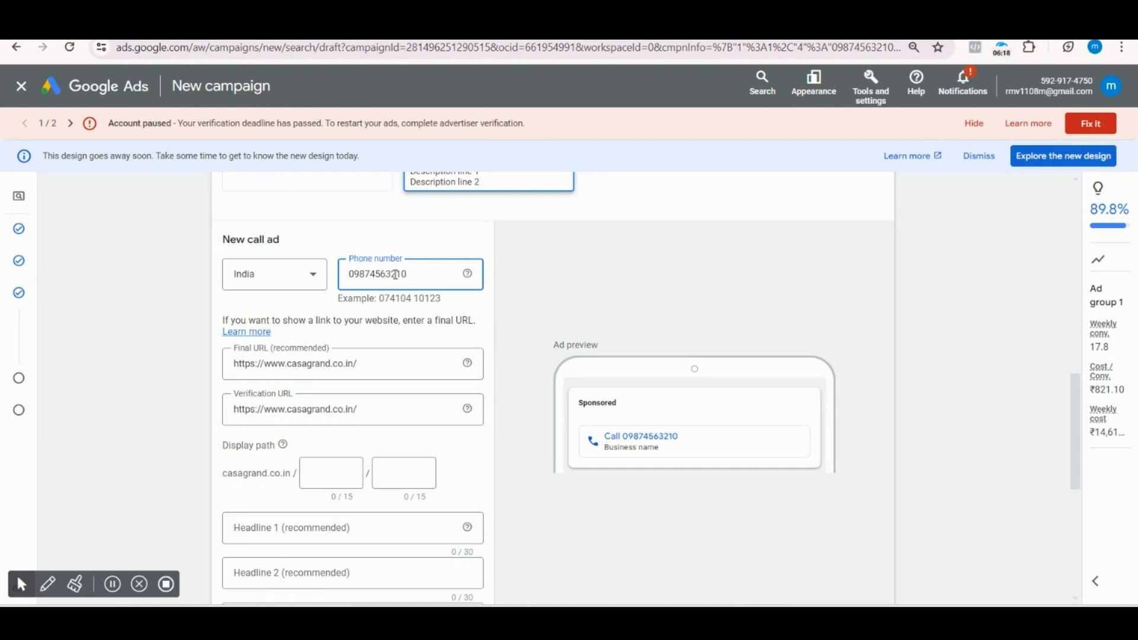
drag(409, 274, 342, 278)
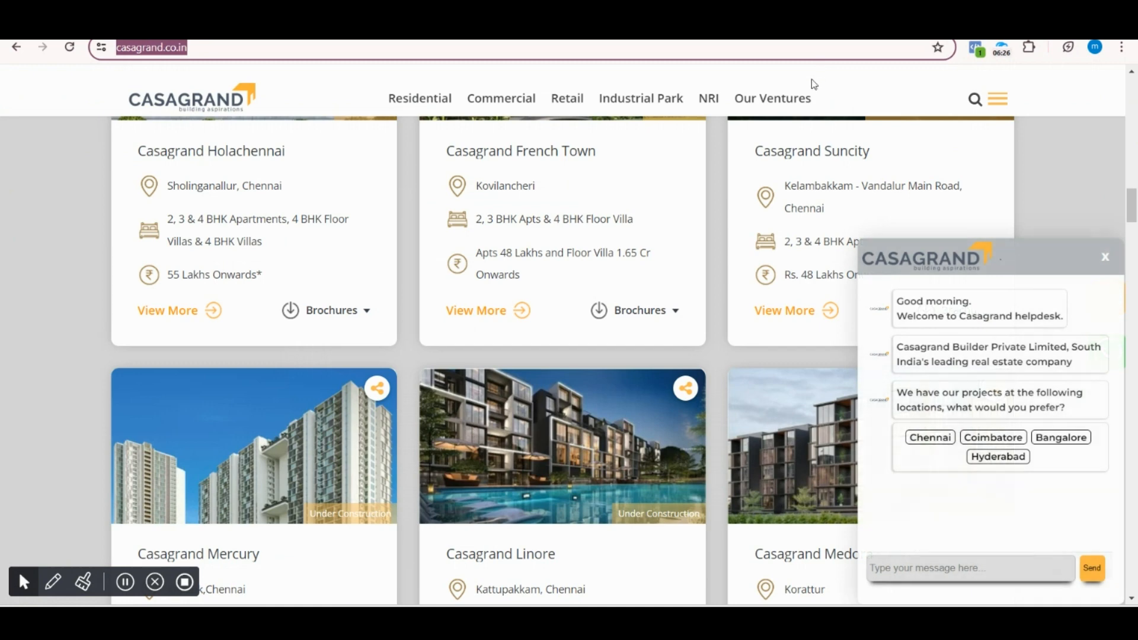
- Switch to the Casagrand website, close its chat window and open the Contact Us page
scroll(812, 79, up, 3)
click(996, 99)
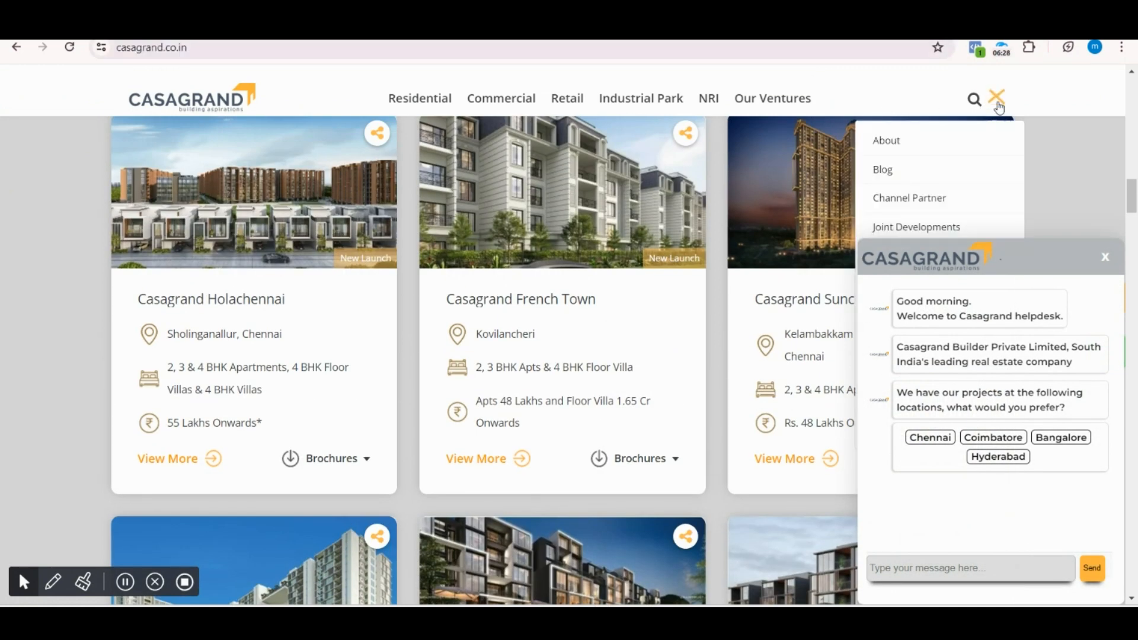
scroll(1124, 270, down, 2)
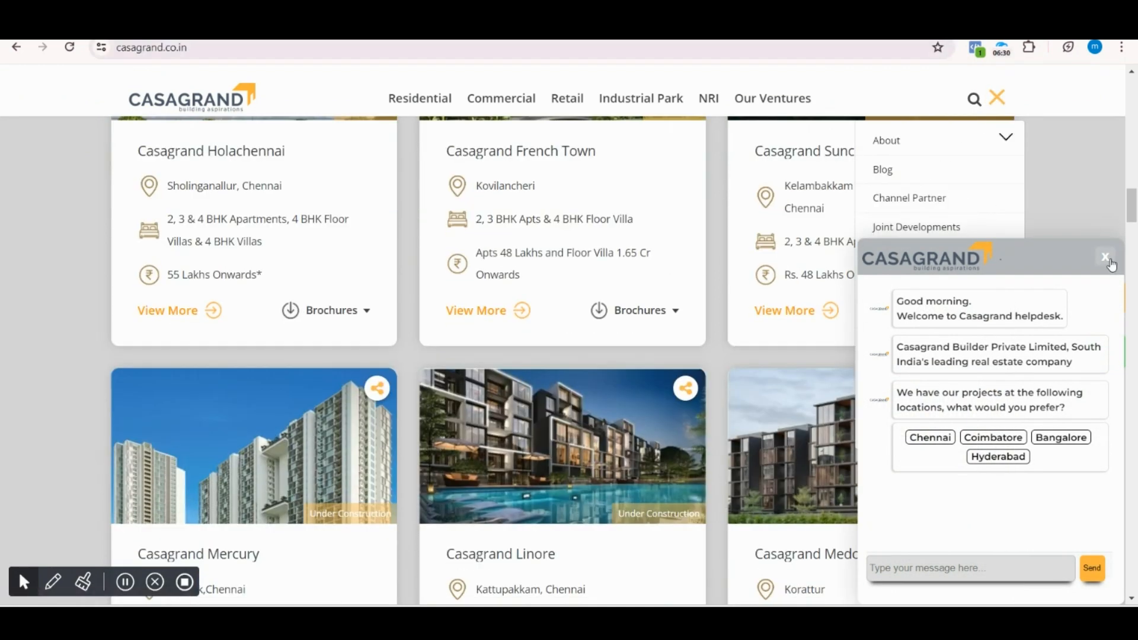
click(1106, 257)
click(999, 101)
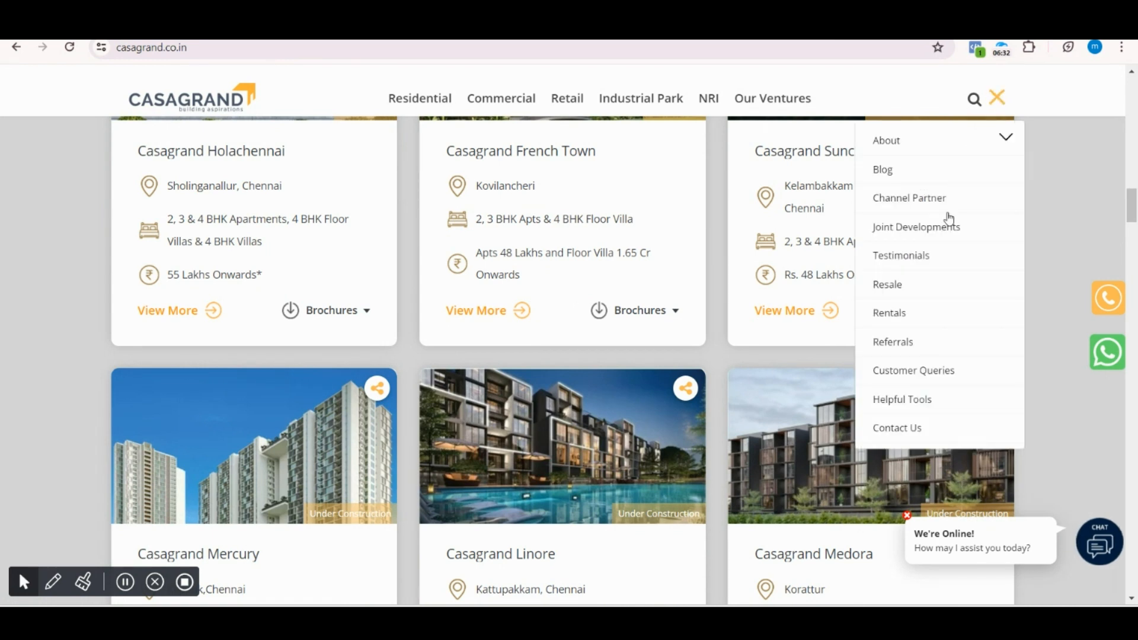
click(909, 429)
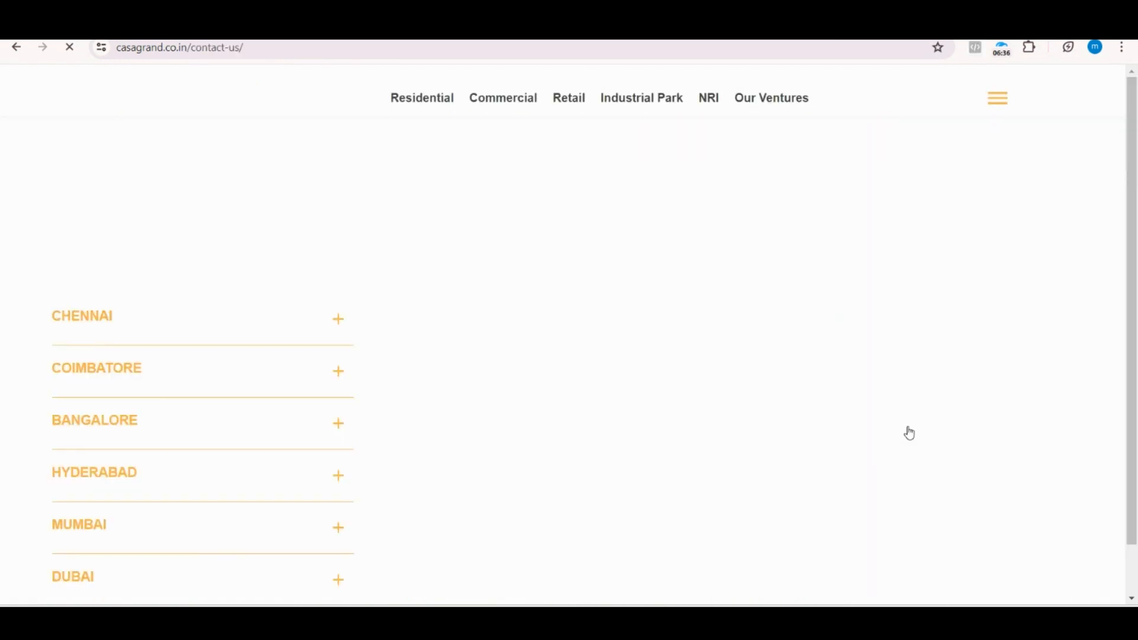
click(275, 44)
key(ctrl+c)
scroll(736, 283, down, 7)
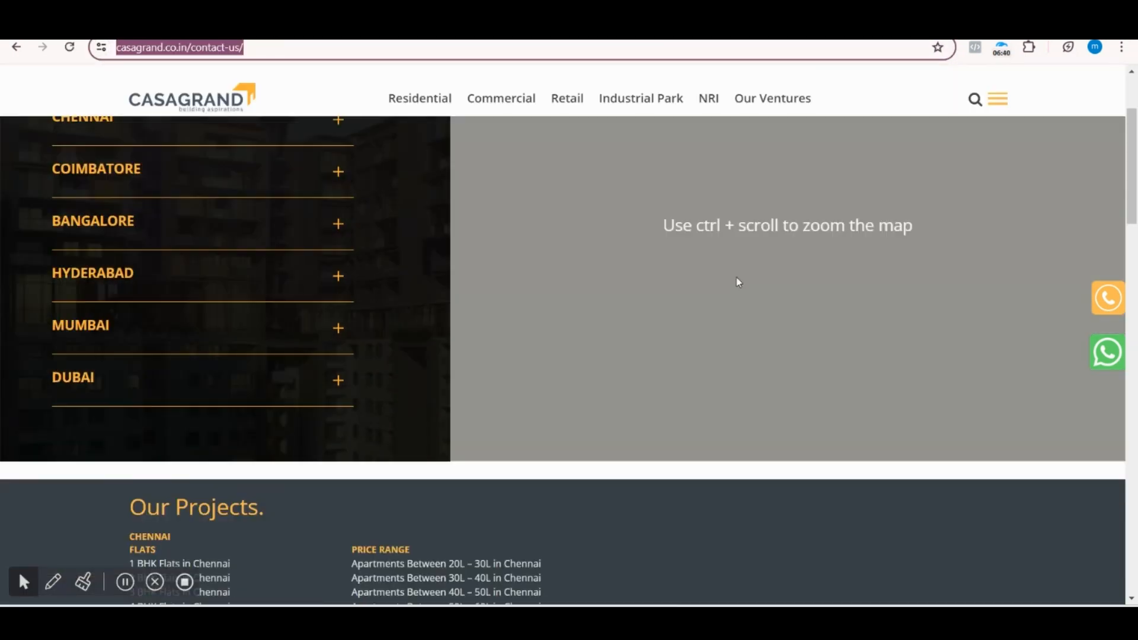
scroll(753, 301, down, 10)
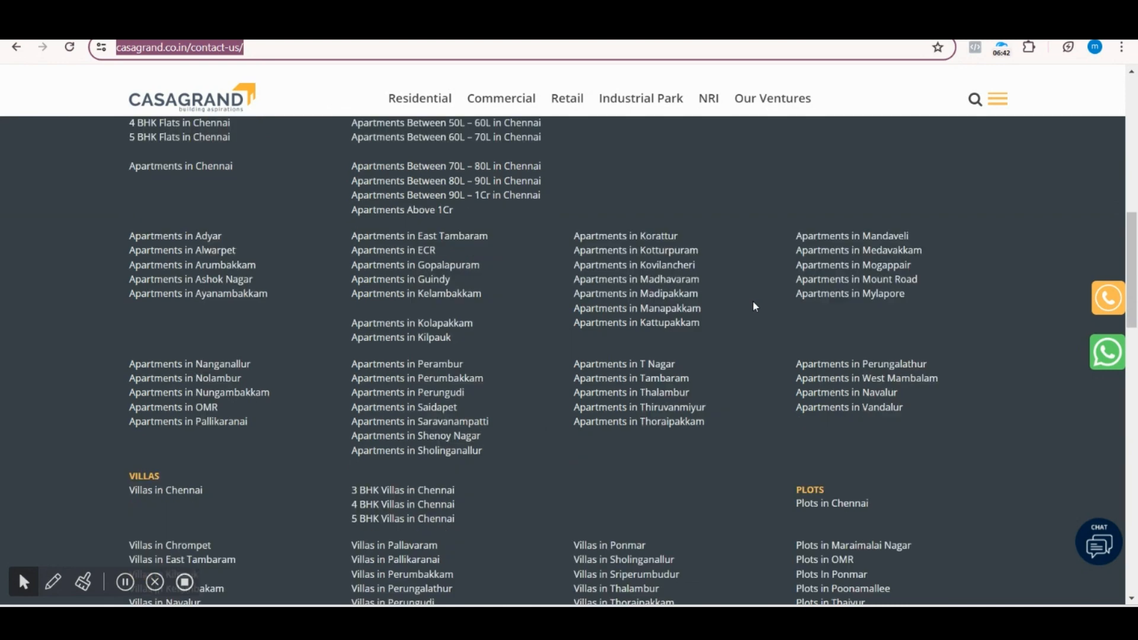
scroll(753, 296, up, 10)
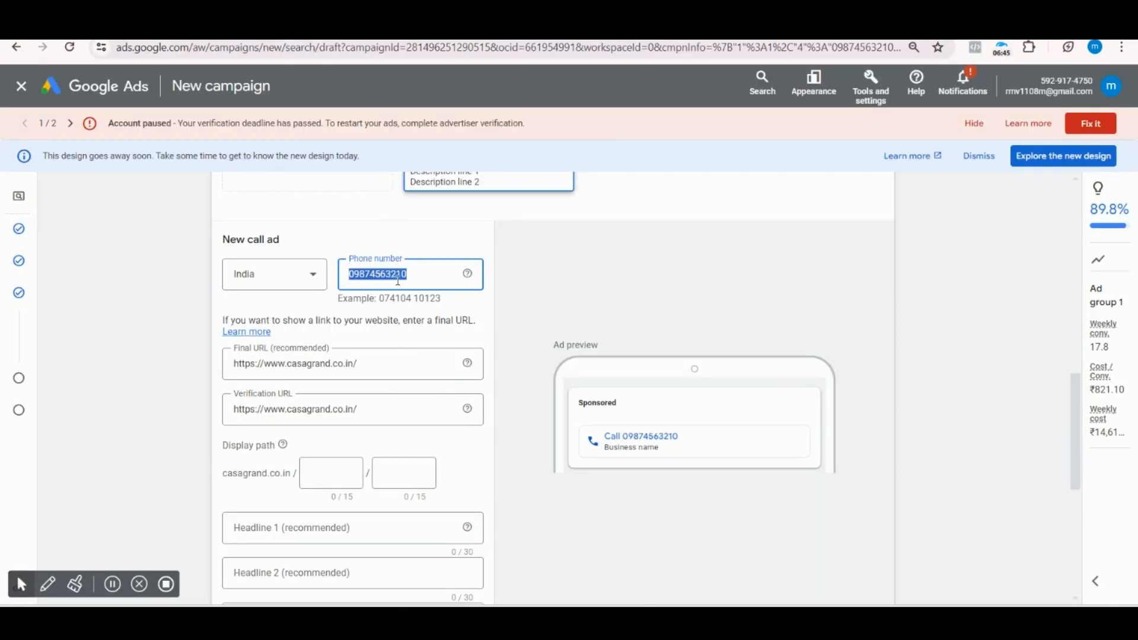
click(380, 274)
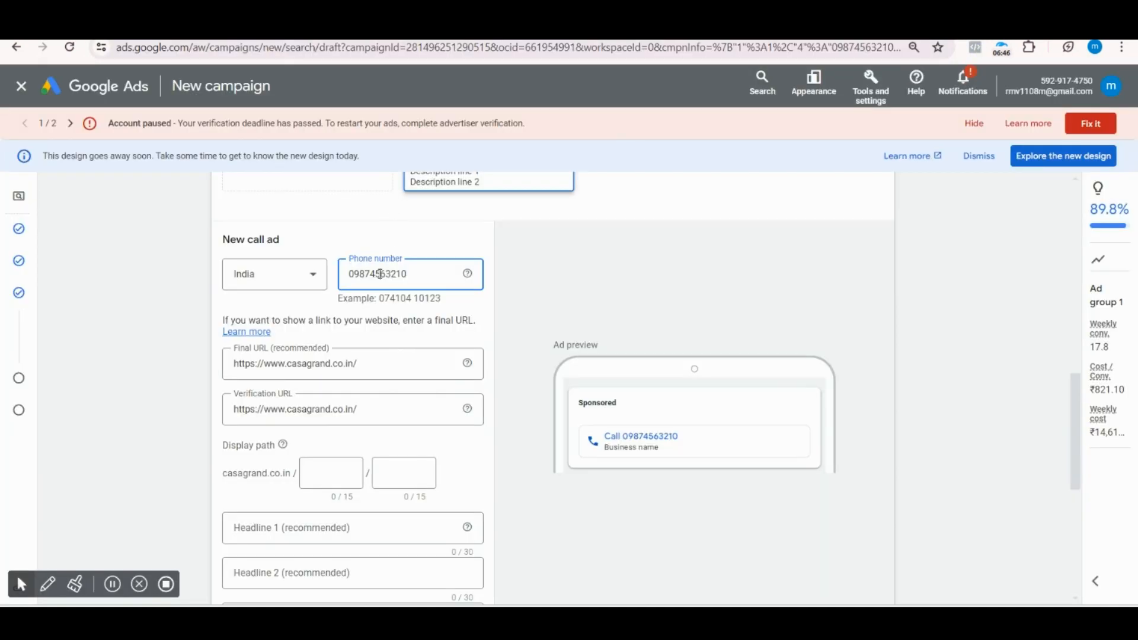
click(384, 411)
drag(383, 411, 215, 408)
key(ctrl+v)
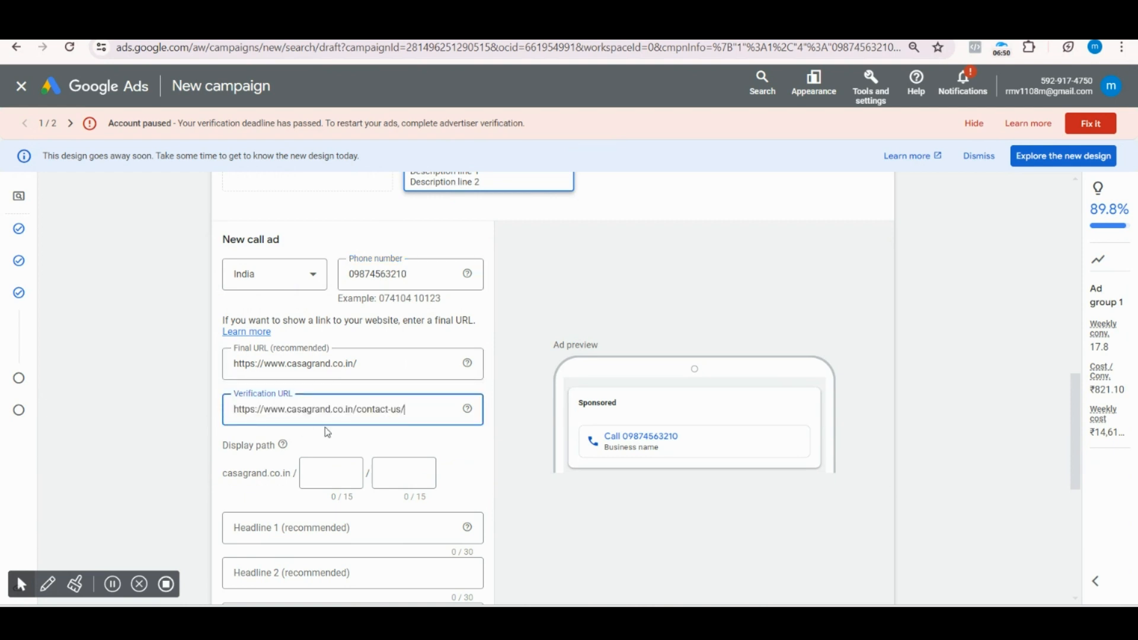
click(415, 273)
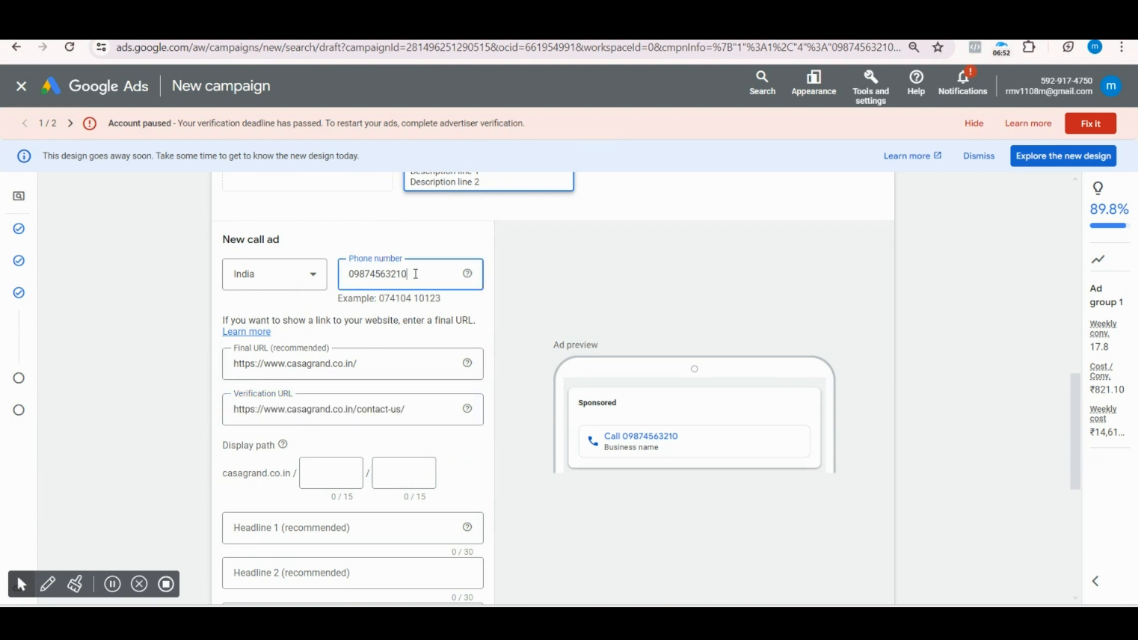
- Set the call ad's two display path fields to Digital and Marketing
click(320, 473)
text(Digital)
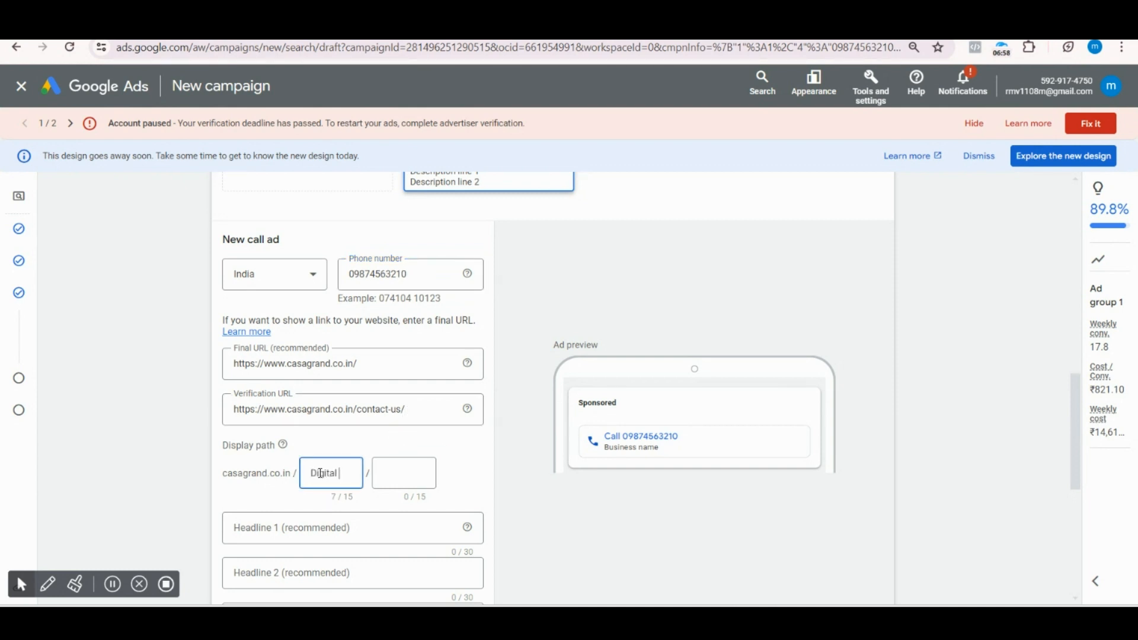
click(427, 470)
text(Marketing)
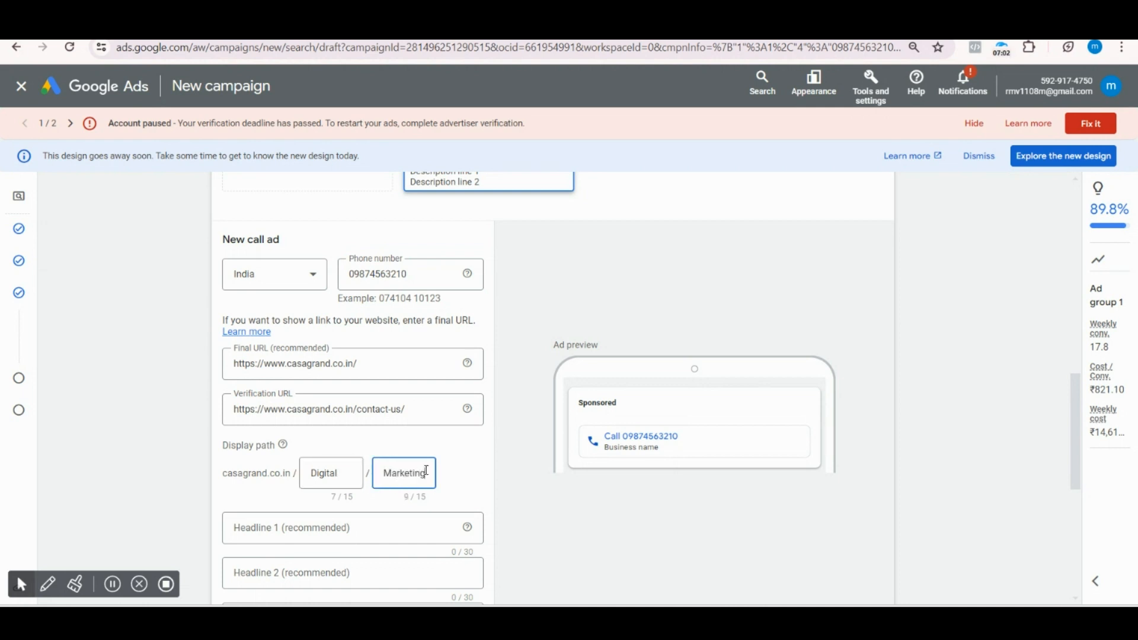
click(459, 457)
scroll(408, 436, down, 2)
click(347, 381)
key(ctrl+v)
click(330, 427)
- Copy the first keyword into the call ad's Headline 1 and remove its quotation marks, leaving Digital Marketing Chennai
scroll(397, 351, up, 5)
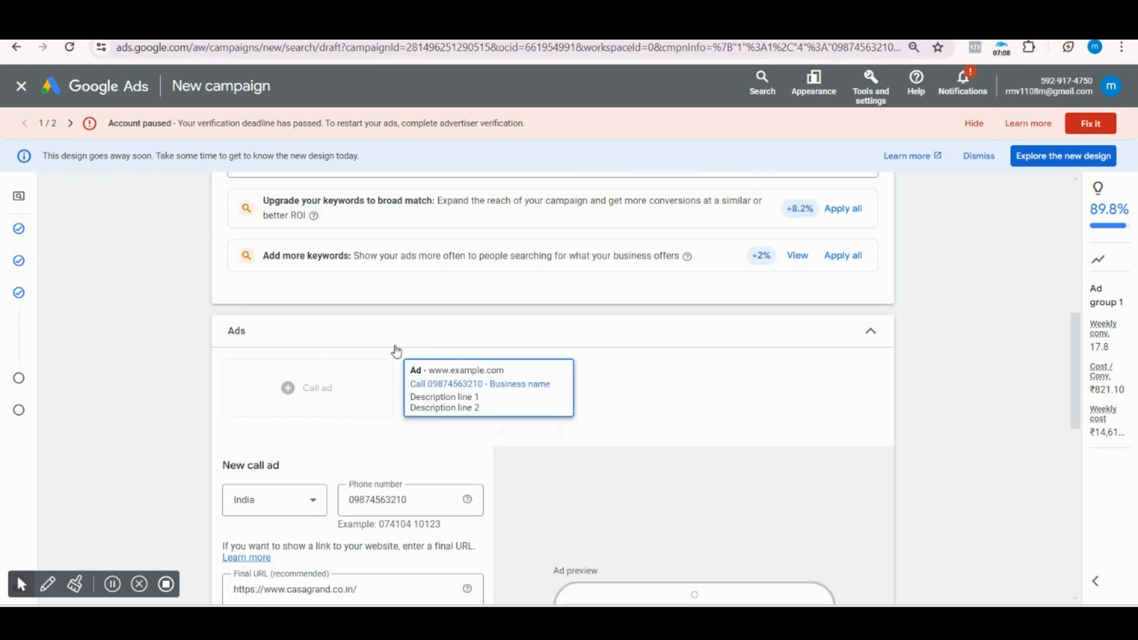
scroll(396, 351, up, 6)
drag(350, 393, 236, 393)
key(ctrl+c)
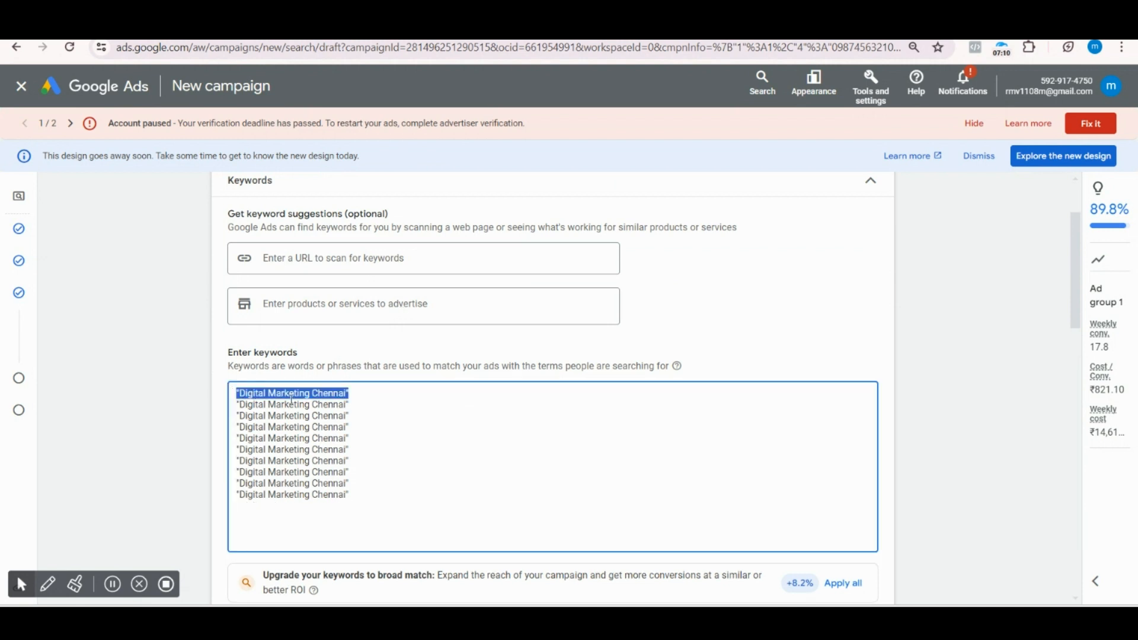
scroll(292, 399, down, 10)
drag(416, 466, 207, 453)
key(ctrl+v)
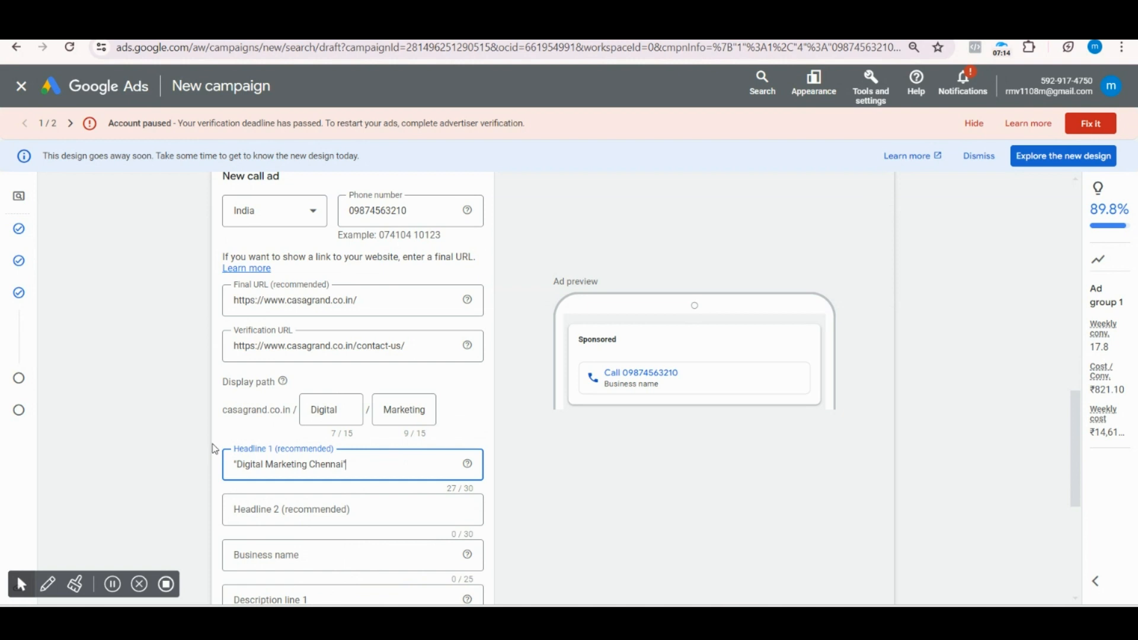
key(BackSpace)
key(Home)
key(Delete)
- Fill Headline 2 with the same copied keyword and strip the quotation marks so it reads Digital Marketing Chennai
scroll(268, 372, down, 2)
click(268, 367)
key(ctrl+v)
click(270, 408)
click(344, 368)
key(BackSpace)
click(238, 363)
key(BackSpace)
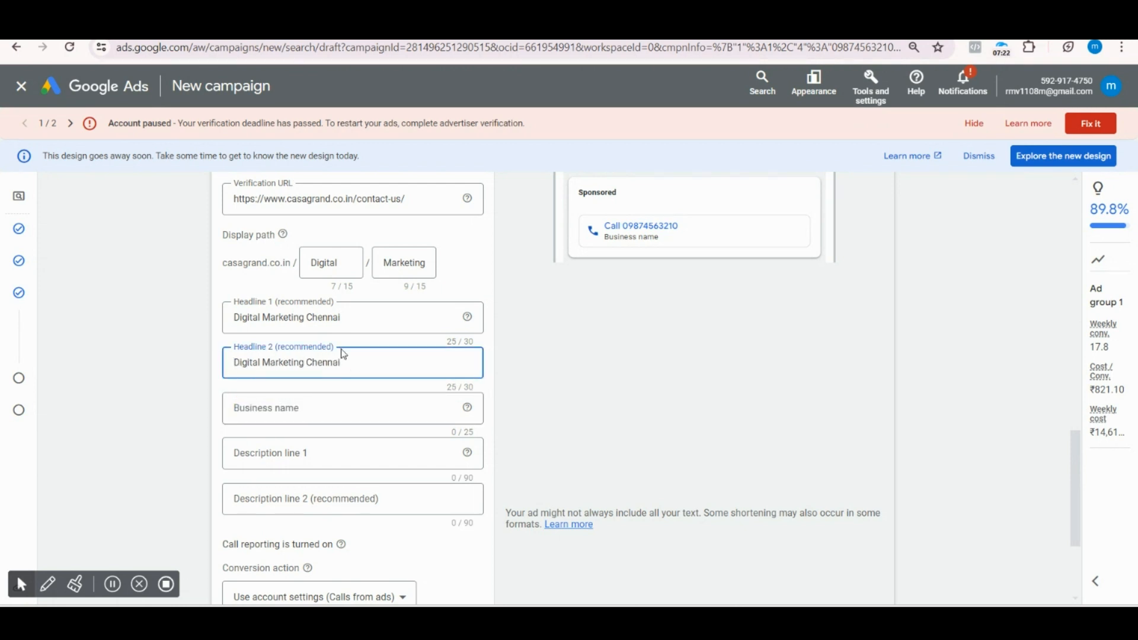
- Review the ad group's keywords and the call ad's phone number, Verification URL, headlines, description fields and conversion action
scroll(358, 398, down, 2)
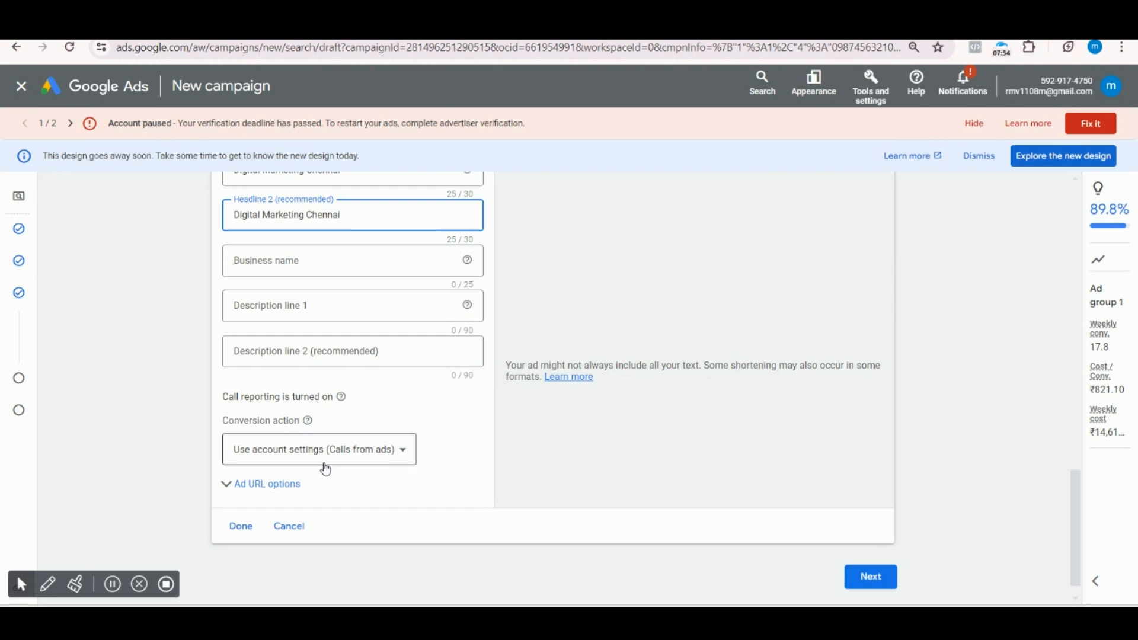
scroll(325, 470, up, 15)
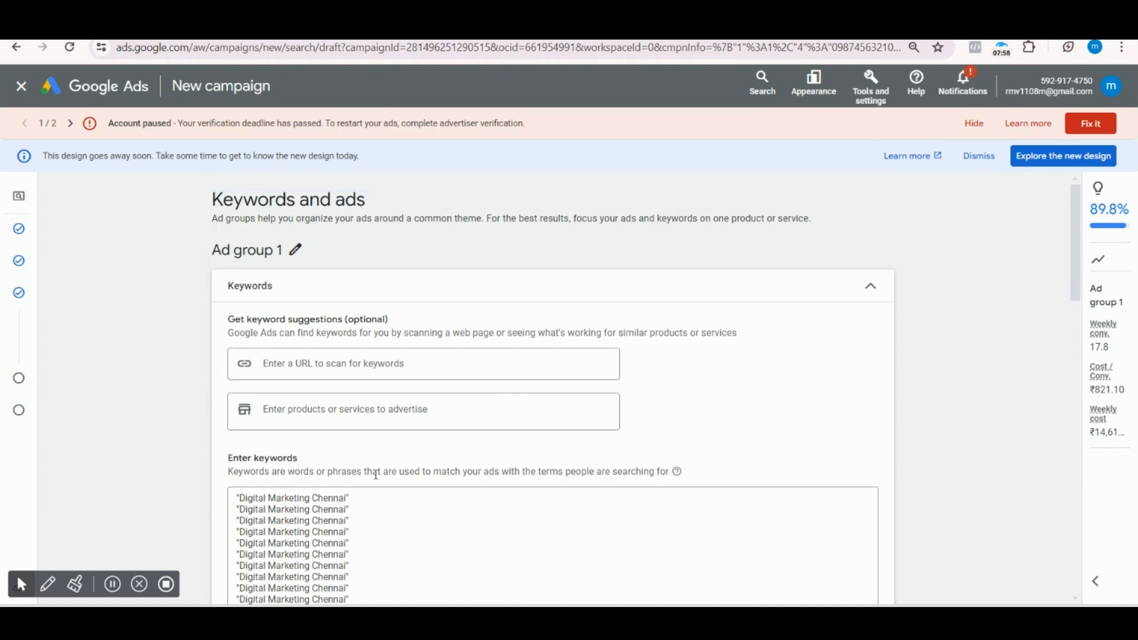
scroll(376, 470, down, 2)
scroll(402, 436, down, 10)
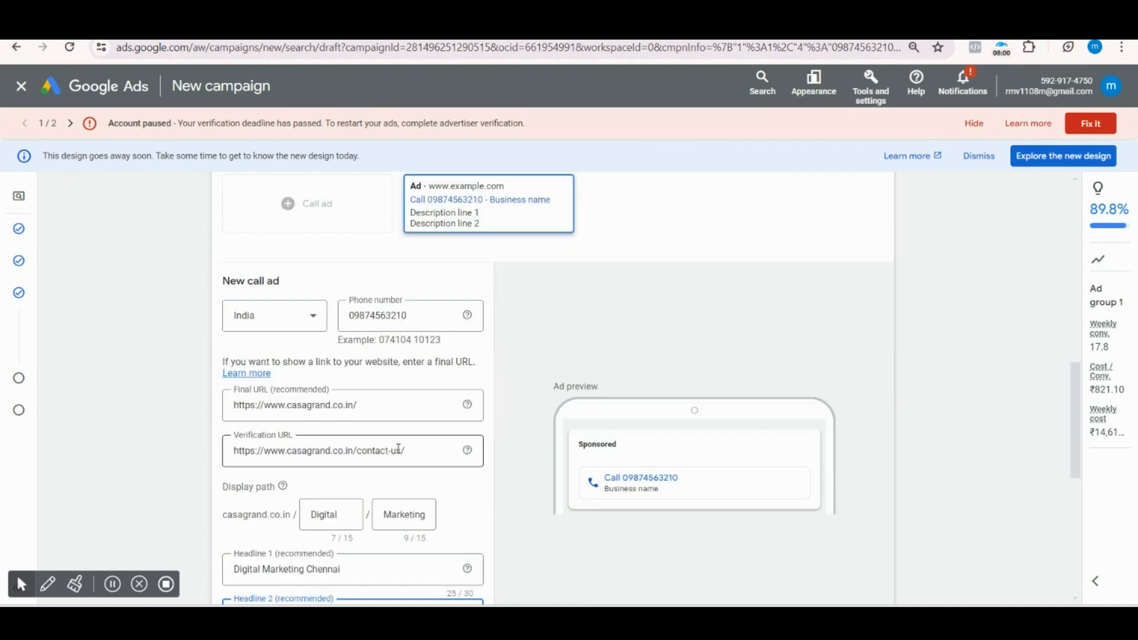
click(410, 319)
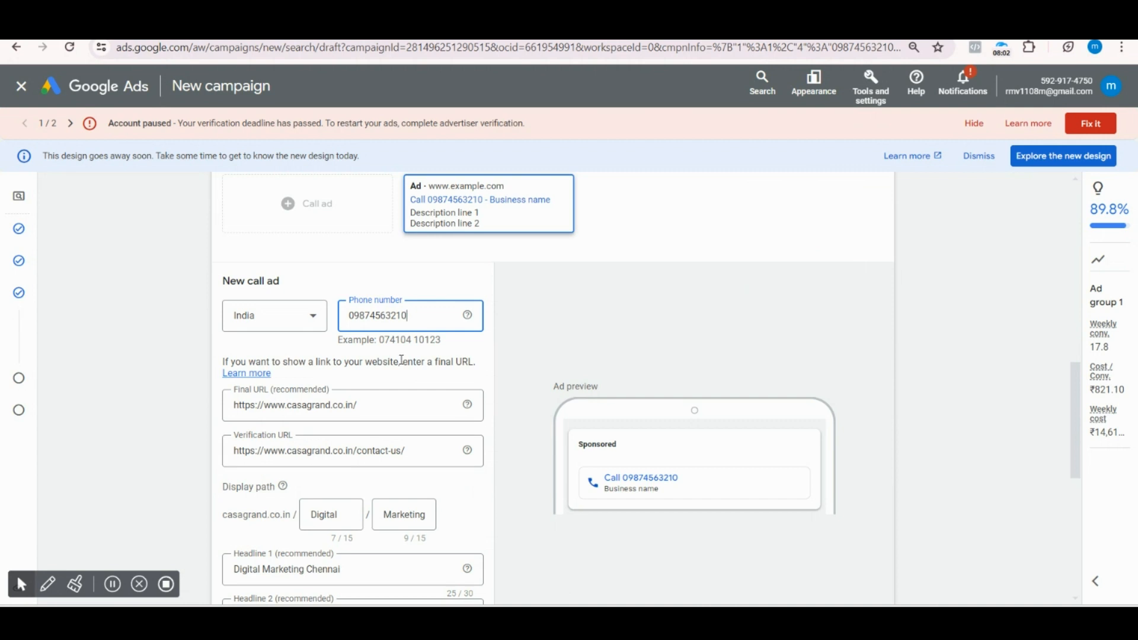
drag(416, 446, 216, 446)
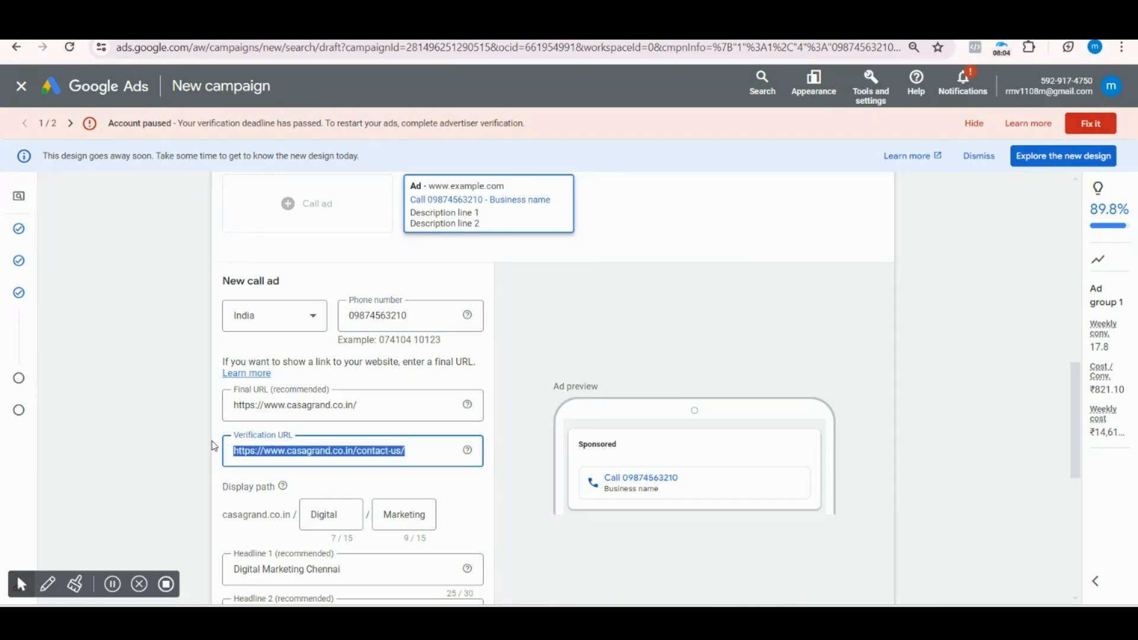
scroll(366, 377, down, 1)
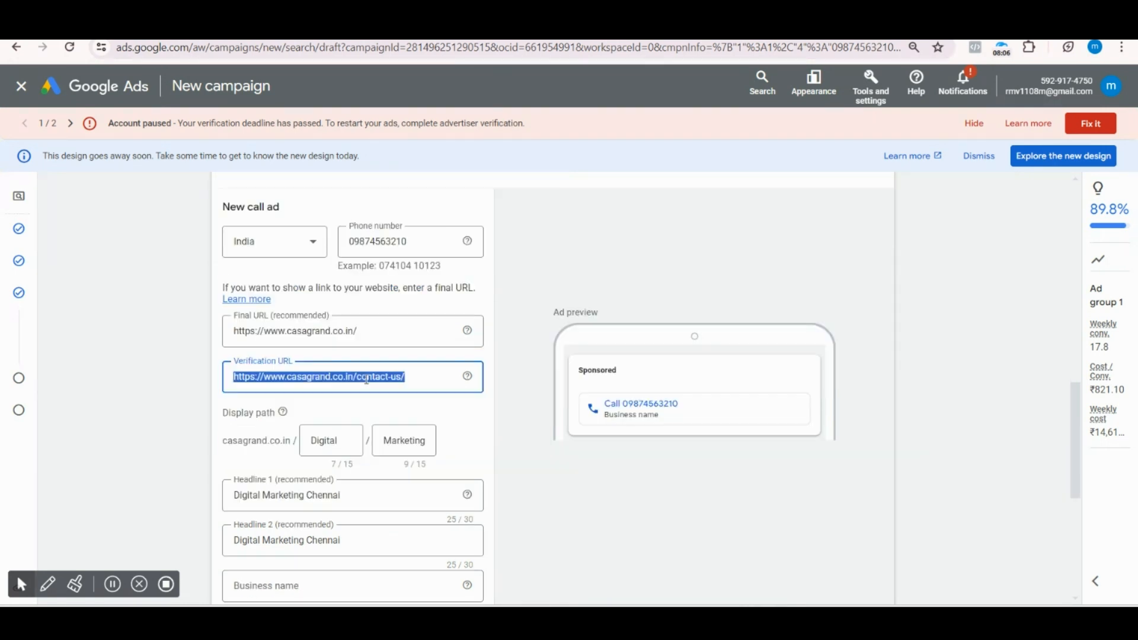
scroll(356, 397, down, 1)
scroll(348, 409, down, 4)
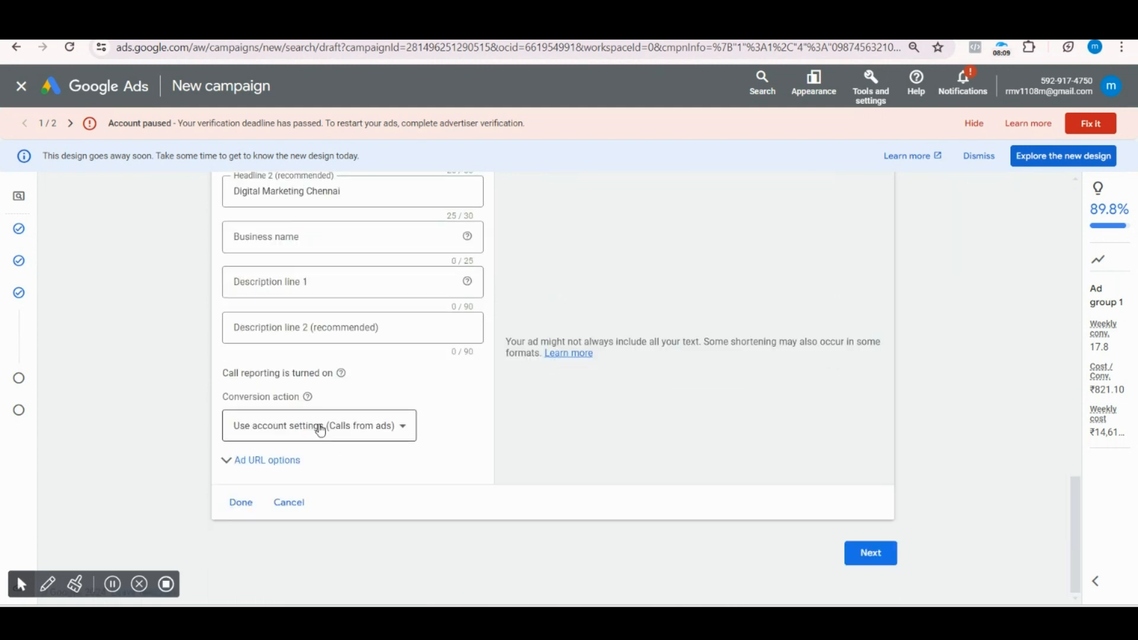
- Proceed to the Budget page, cancelling the identity confirmation, and continue with the recommended ₹2,087.94 average daily budget
click(875, 555)
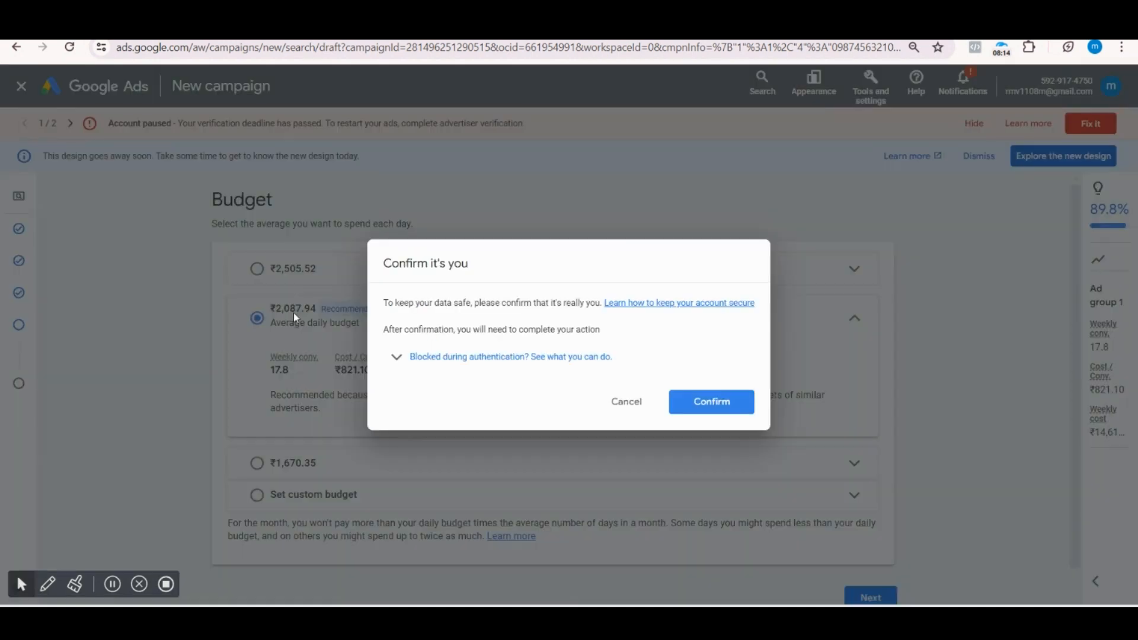
click(629, 402)
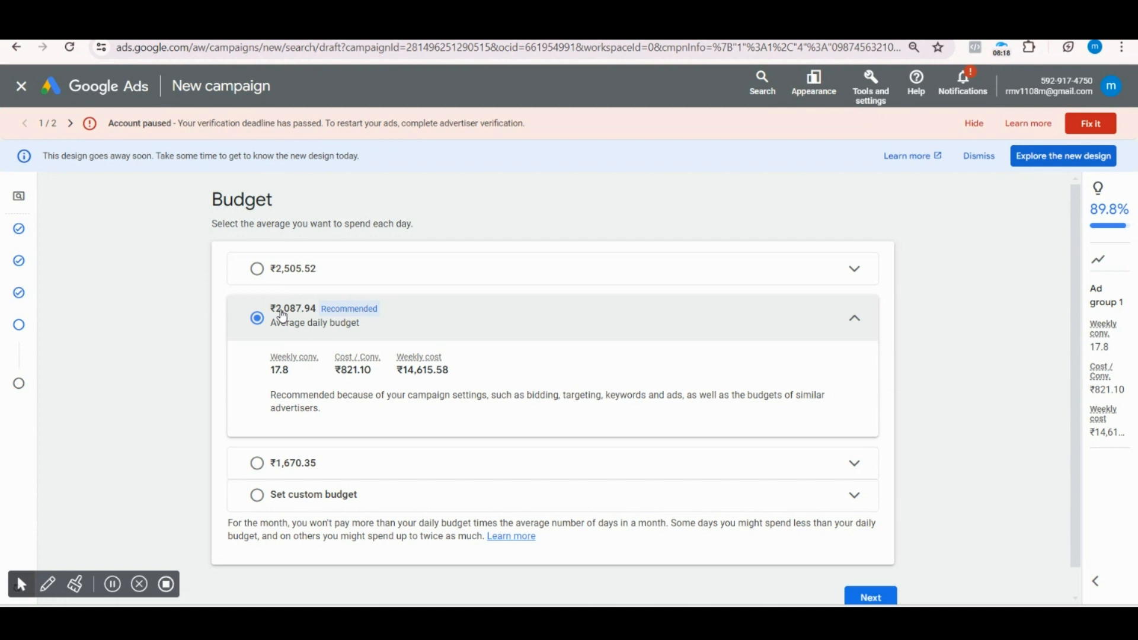
double_click(287, 371)
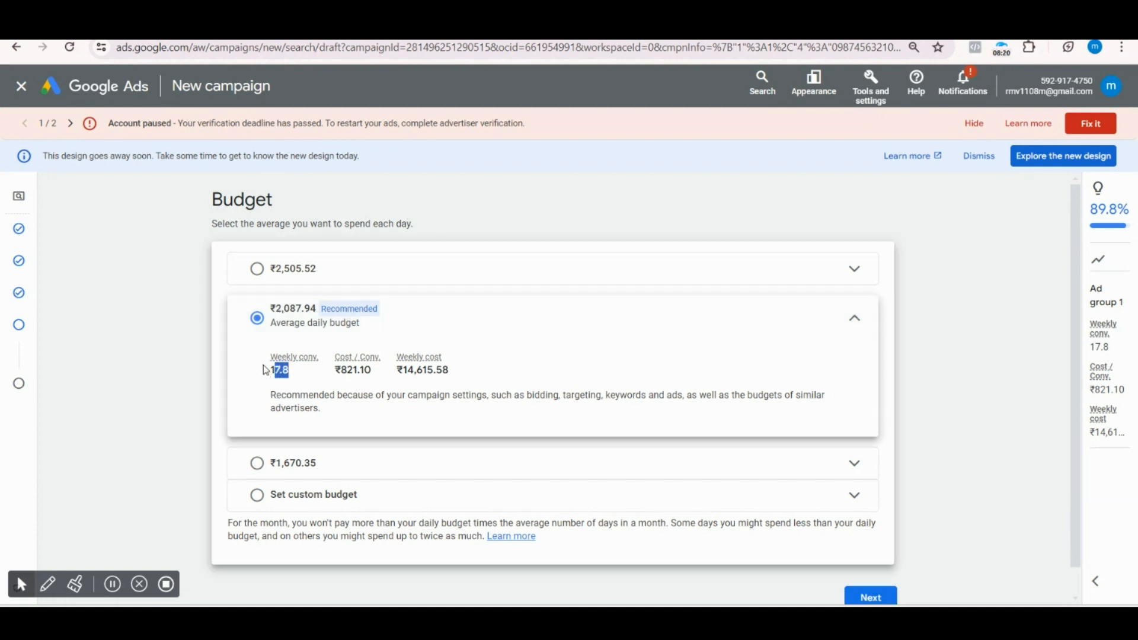
click(267, 370)
scroll(574, 537, down, 1)
click(875, 569)
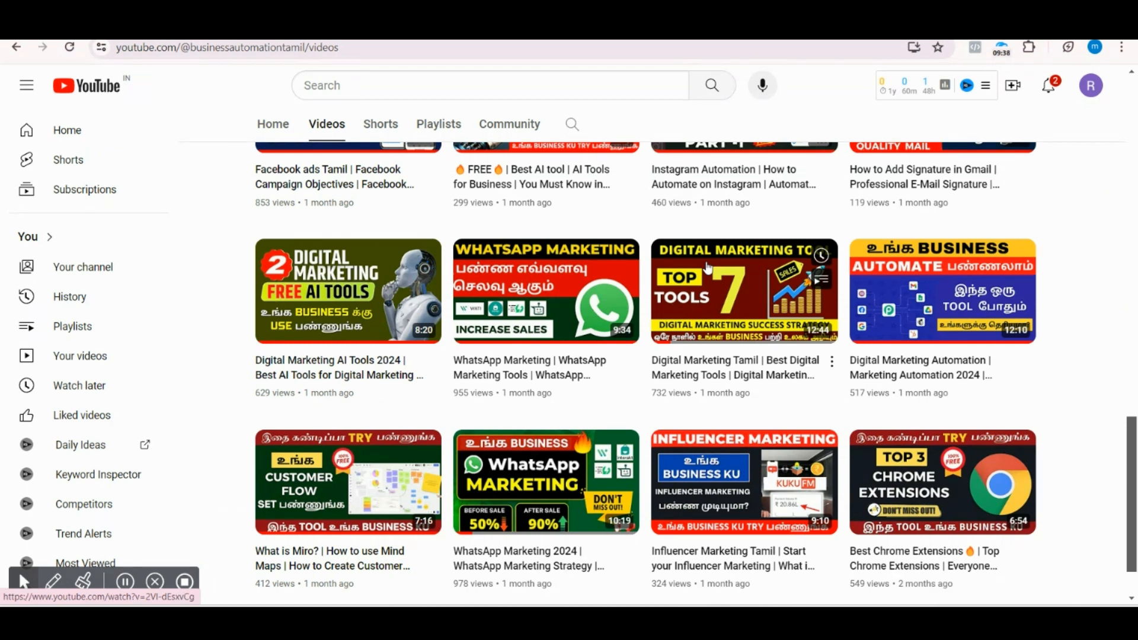
scroll(763, 320, down, 1)
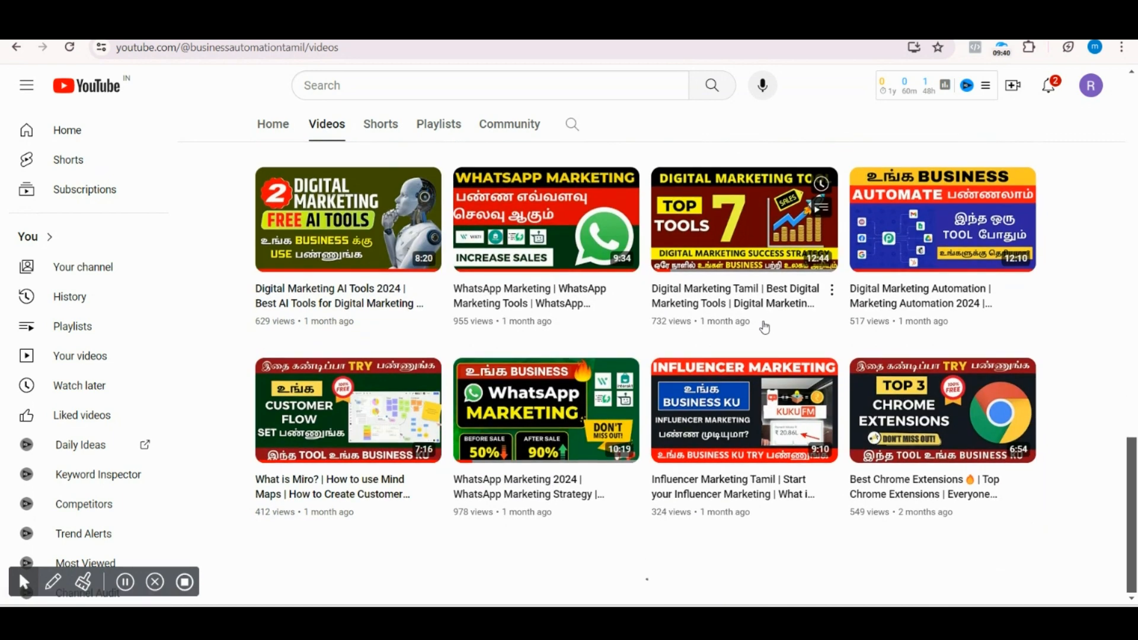
scroll(757, 335, down, 1)
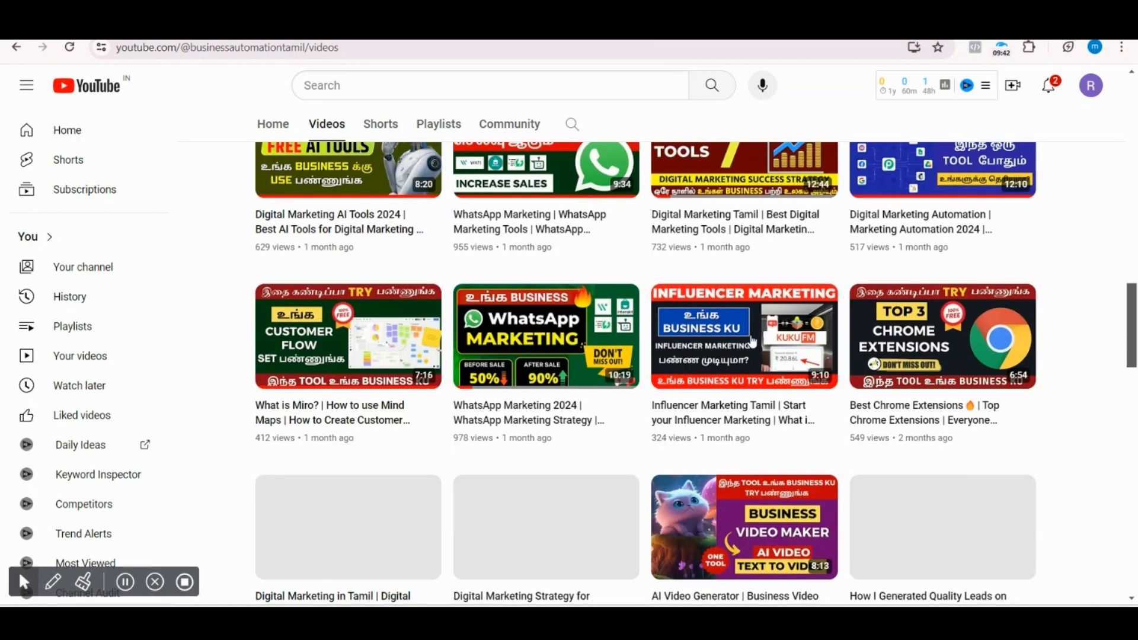